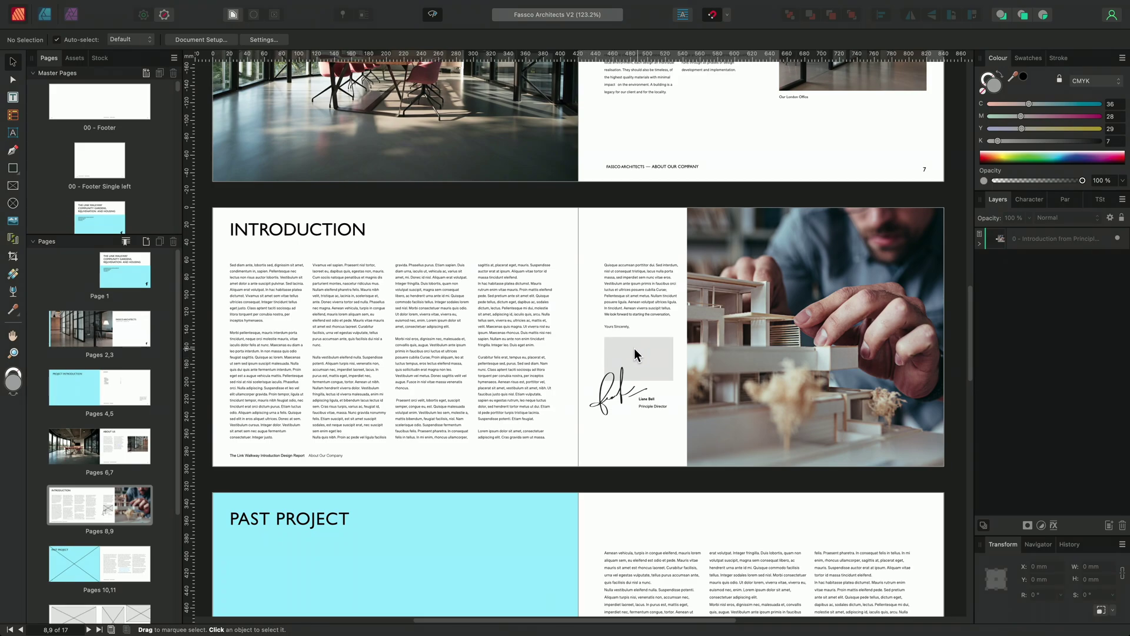
# Zoom in on the grey placeholder above the Principle Director signature on pages 8–9.
pyautogui.keyDown('alt'); pyautogui.scroll(5, 655, 365); pyautogui.keyUp('alt')
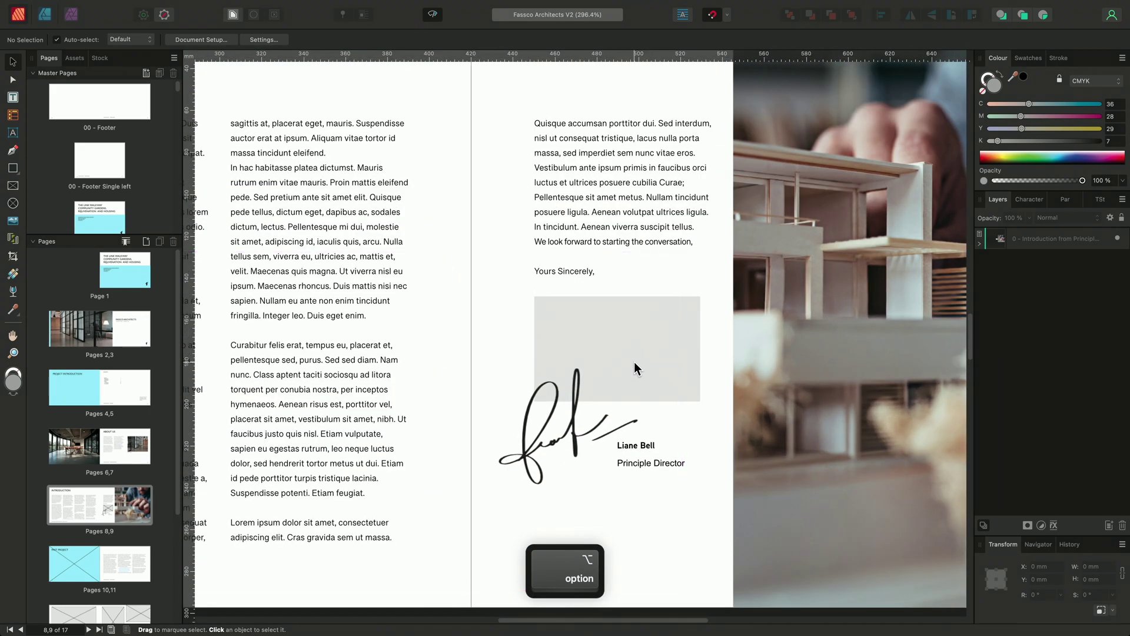
# In OpenAsset Employees, open the Principle Director's files and drag out the portrait.
pyautogui.press('super+Tab')
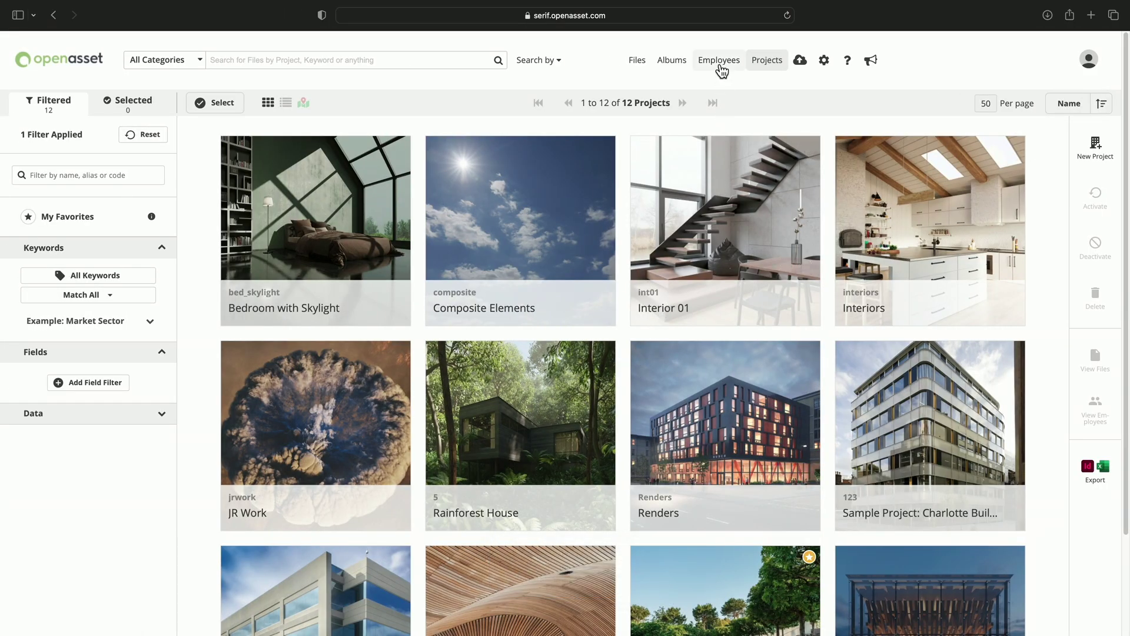
pyautogui.click(719, 64)
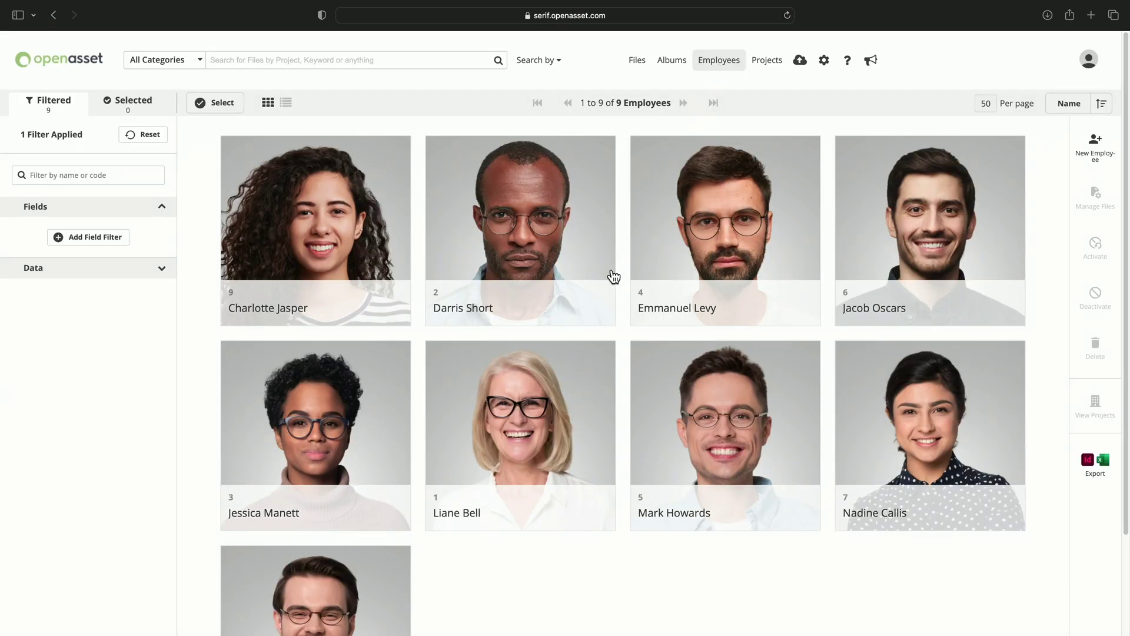
pyautogui.moveTo(599, 469)
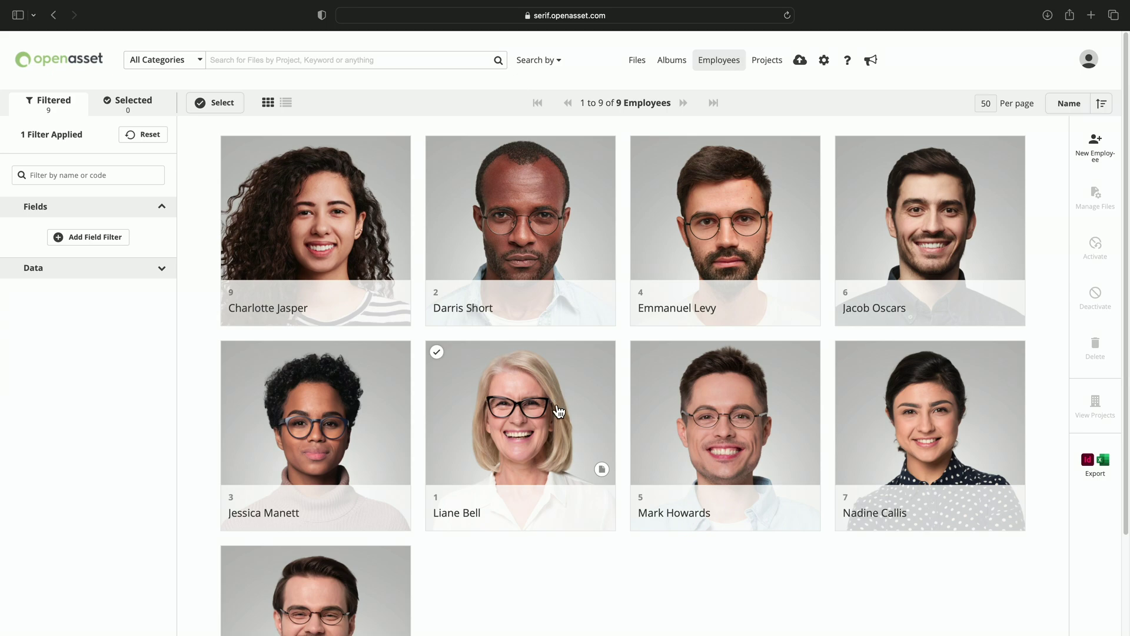
pyautogui.click(602, 471)
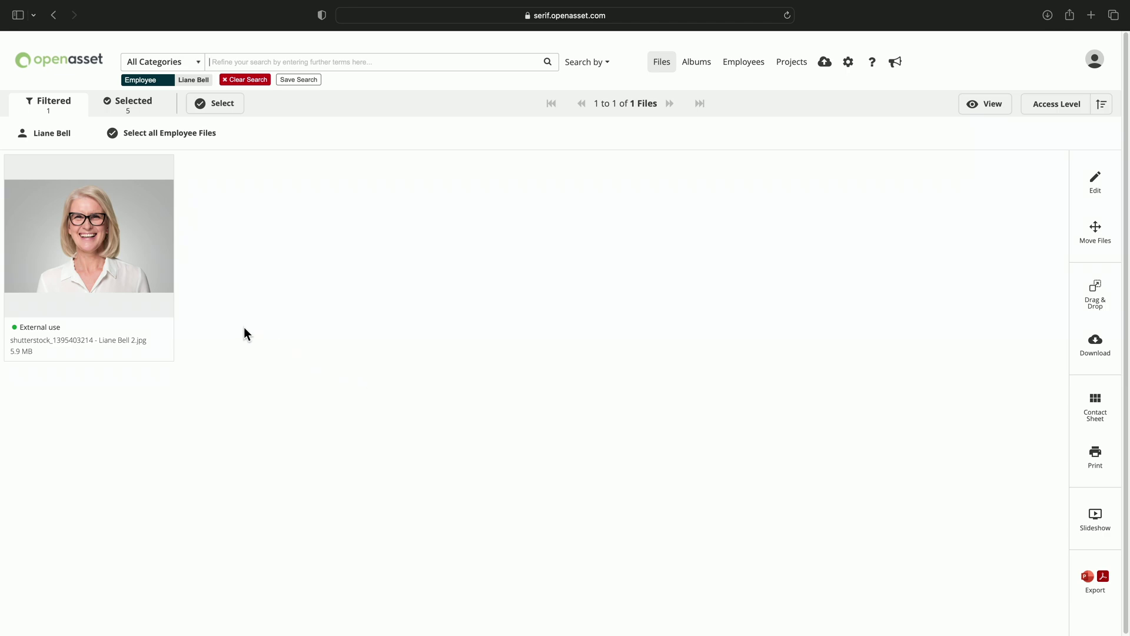
pyautogui.moveTo(146, 285)
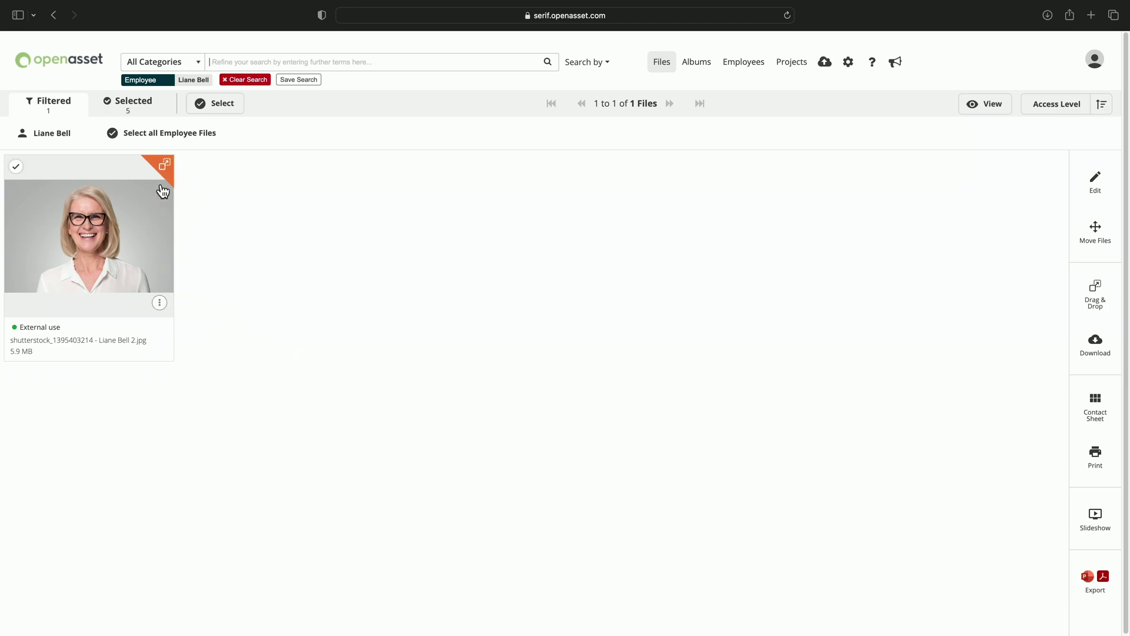
pyautogui.moveTo(165, 166); pyautogui.dragTo(636, 346)
# Edit the Introduction master content detached and delete the Picture Frame above the signature.
pyautogui.press('super+Tab')
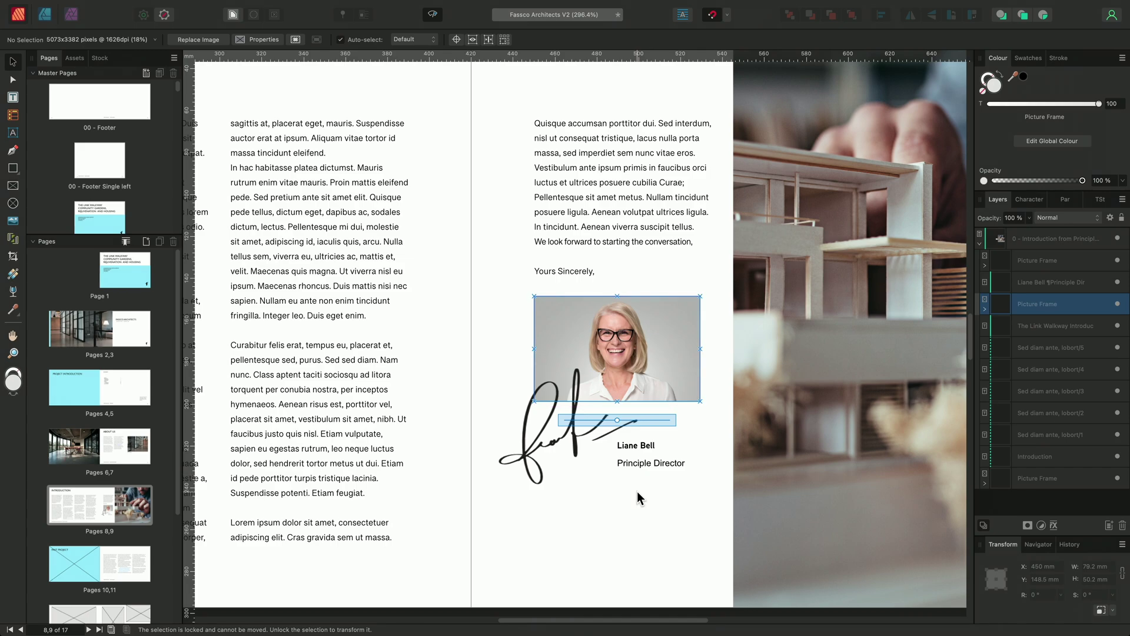
pyautogui.rightClick(1047, 239)
pyautogui.click(1047, 323)
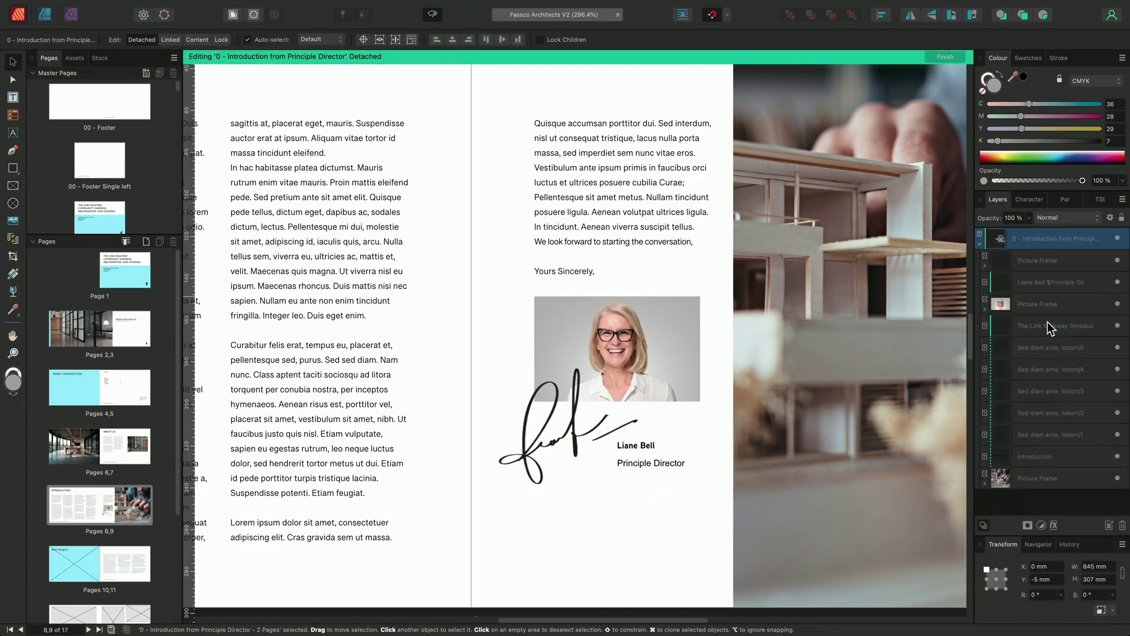
pyautogui.click(1043, 299)
pyautogui.press('BackSpace')
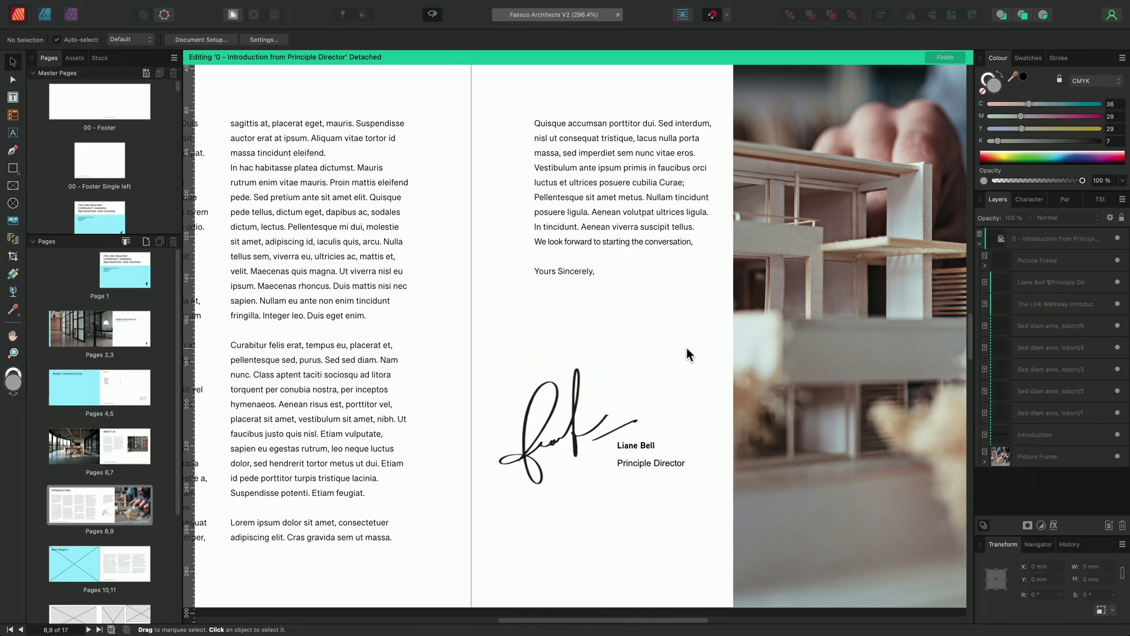
# Drag the portrait C_210701_N6.jpg from OpenAsset onto the Introduction spread.
pyautogui.press('super+Tab')
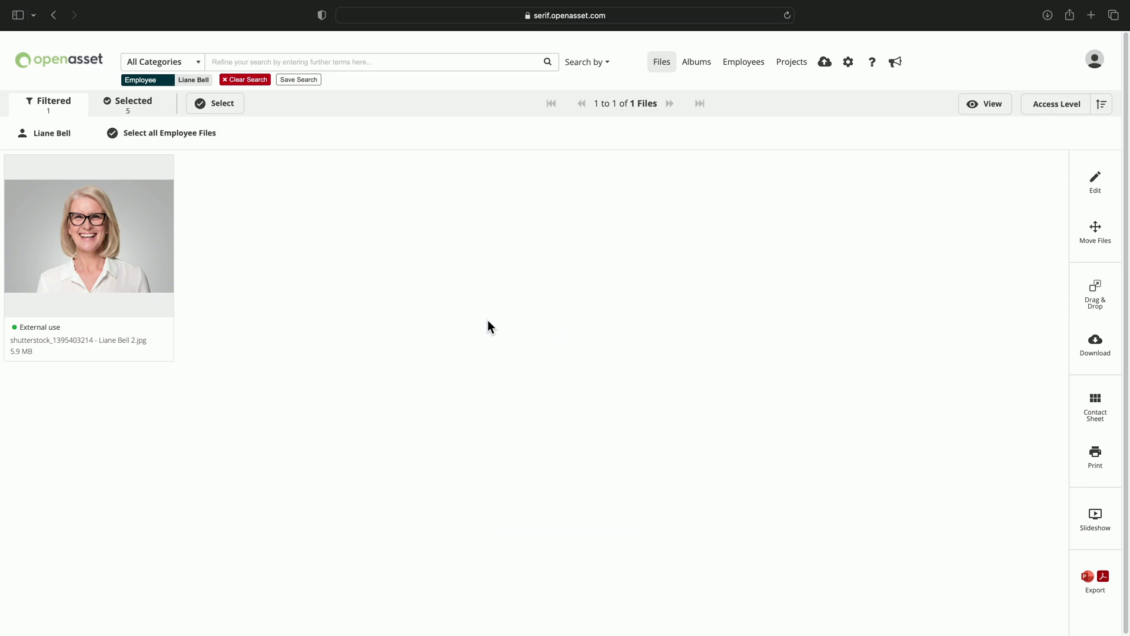
pyautogui.moveTo(169, 193)
pyautogui.moveTo(165, 162); pyautogui.dragTo(614, 330)
pyautogui.press('super+Tab')
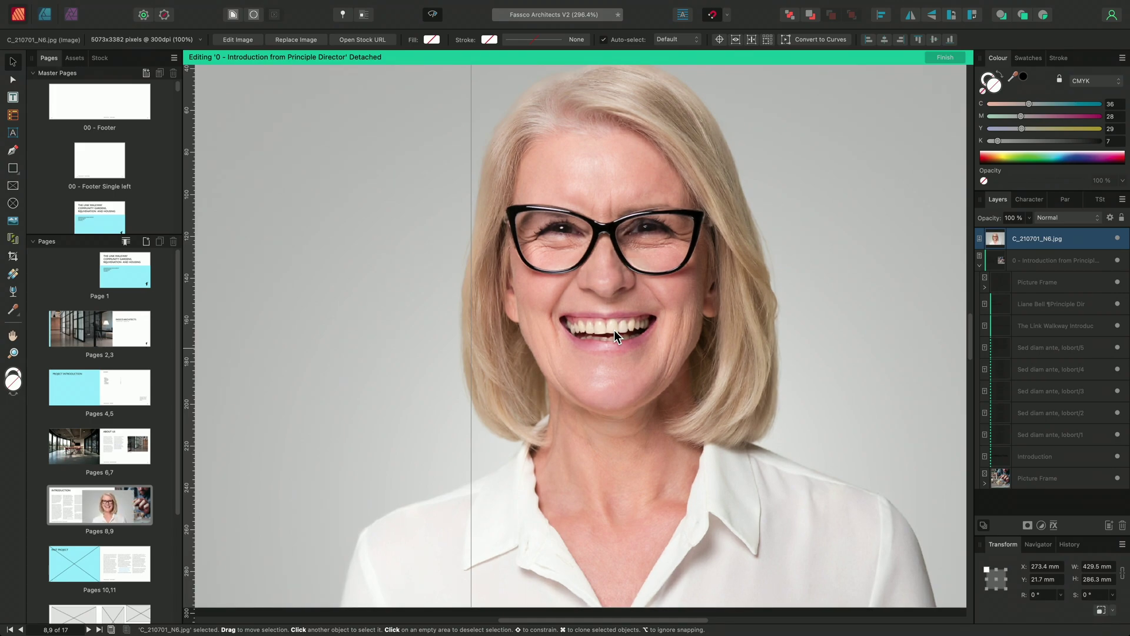
# Replace the oversized portrait with a 57.1 × 38.1 mm copy below 'Yours Sincerely,'.
pyautogui.press('Delete')
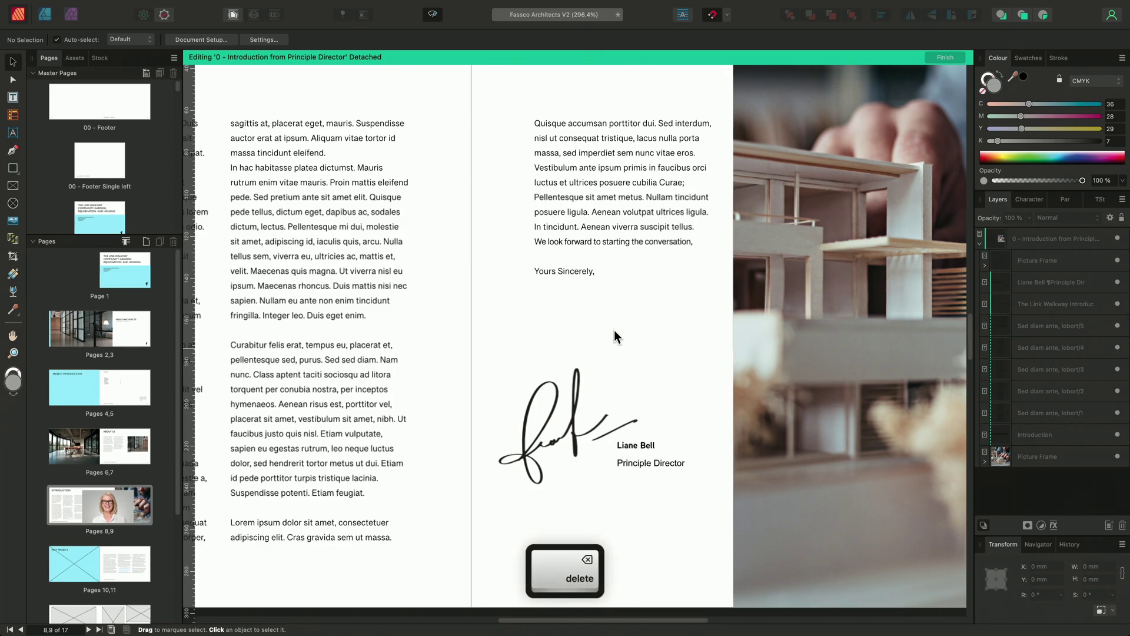
pyautogui.press('super+Tab')
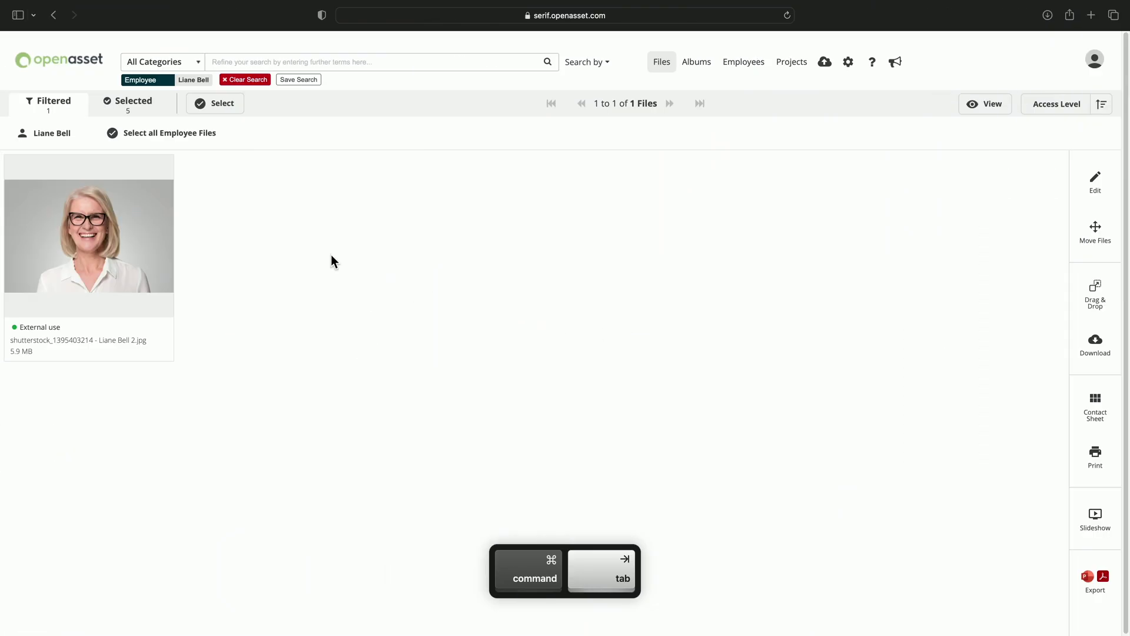
pyautogui.moveTo(160, 165); pyautogui.dragTo(576, 306)
pyautogui.press('super+Tab')
pyautogui.press('alt')
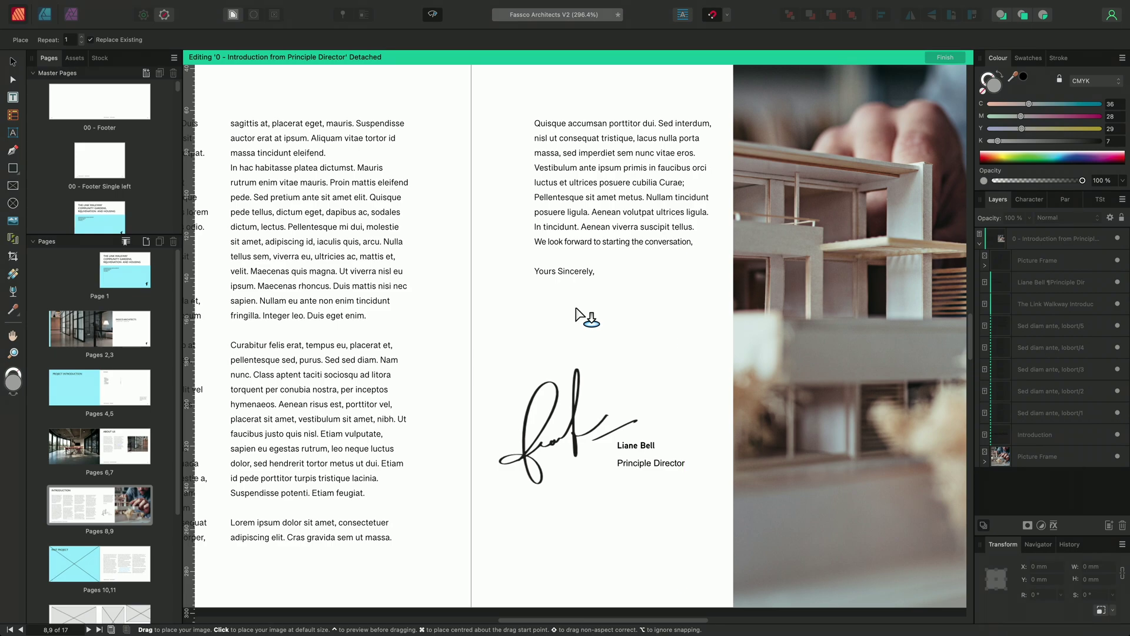
pyautogui.moveTo(543, 288); pyautogui.dragTo(670, 338)
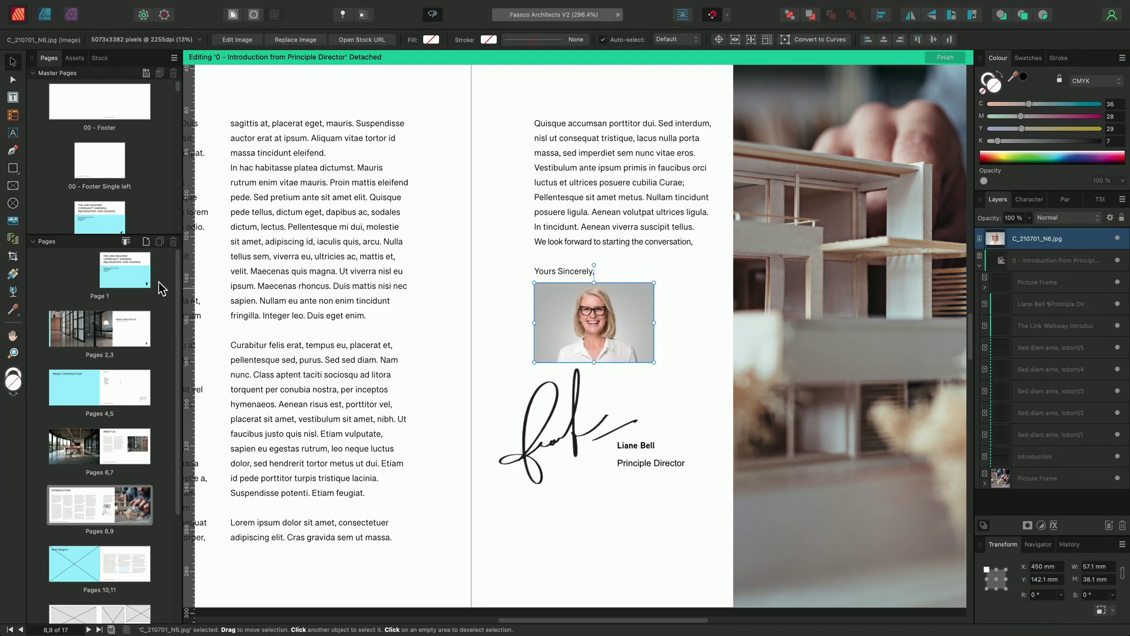
# Trim the portrait with the Vector Crop Tool, delete its Rectangle mask, then go to pages 12–13.
pyautogui.click(13, 257)
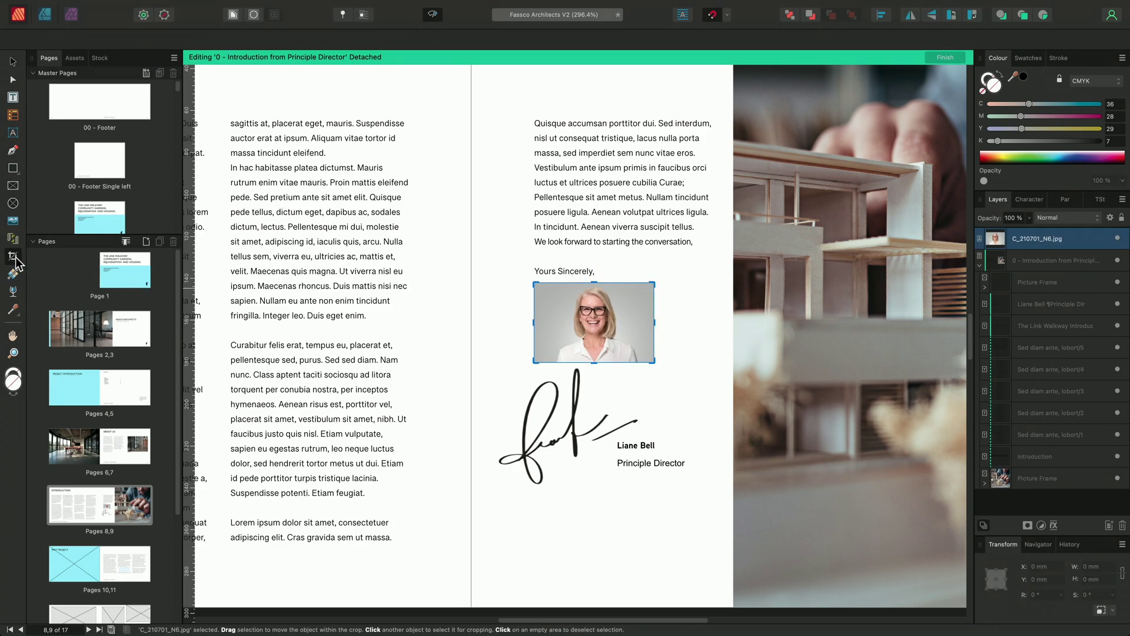
pyautogui.moveTo(534, 323); pyautogui.dragTo(553, 323)
pyautogui.moveTo(652, 322); pyautogui.dragTo(636, 322)
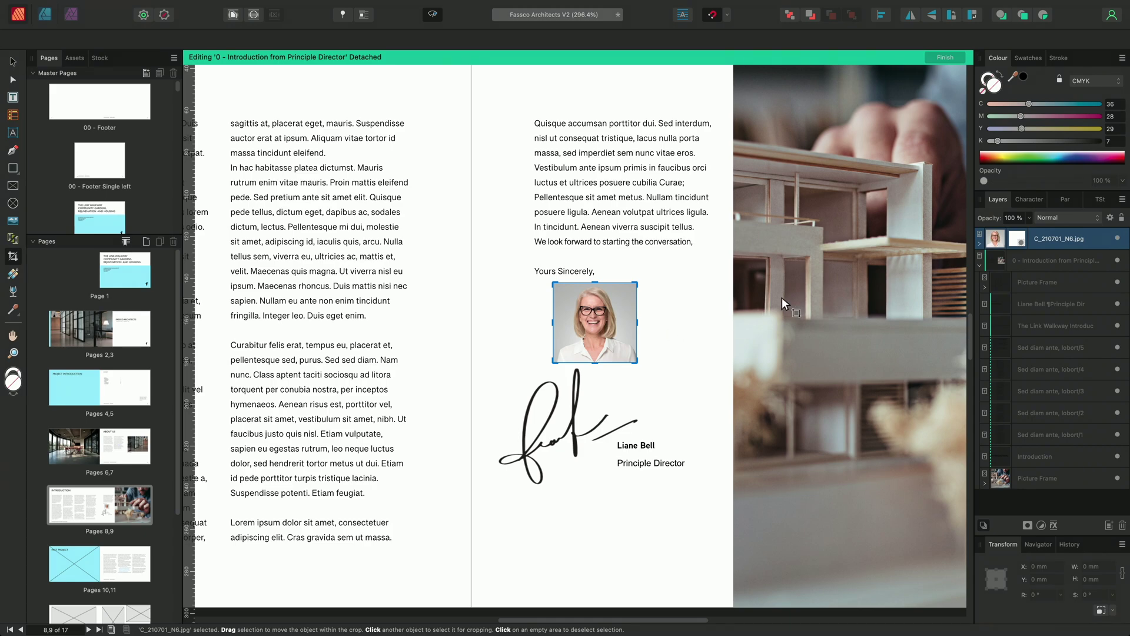
pyautogui.click(980, 242)
pyautogui.click(1040, 257)
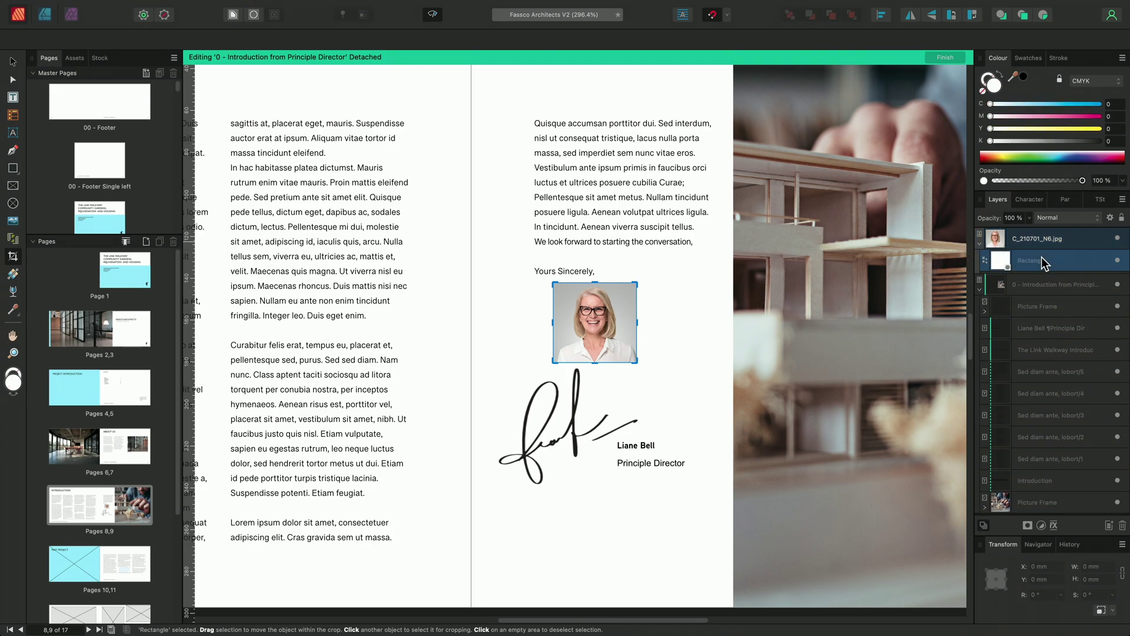
pyautogui.press('BackSpace')
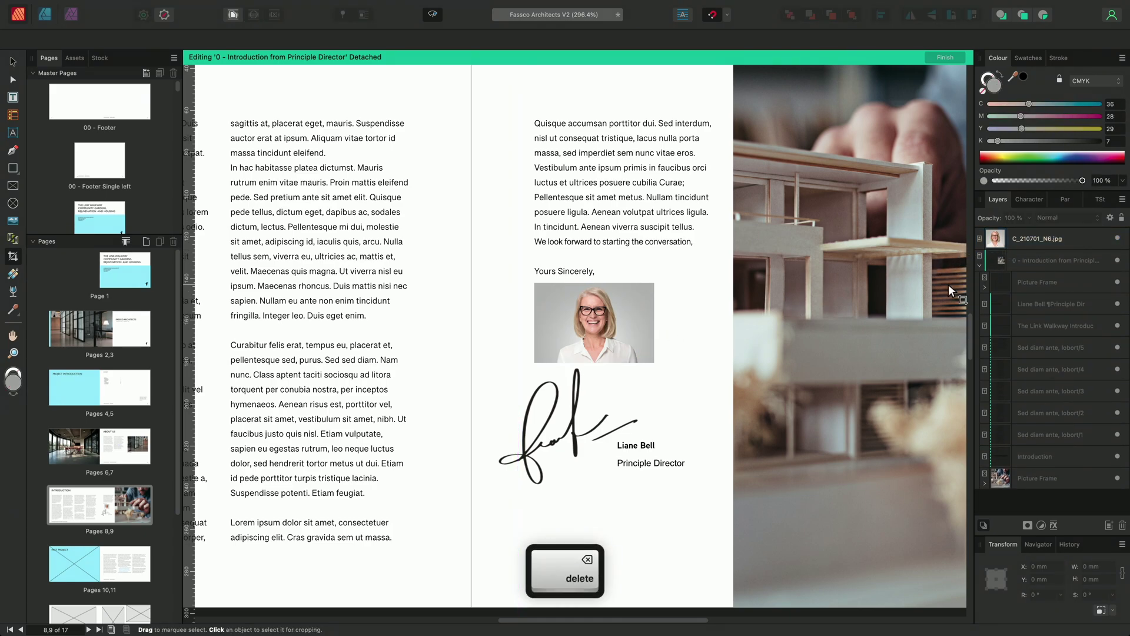
pyautogui.scroll(-4, 137, 489)
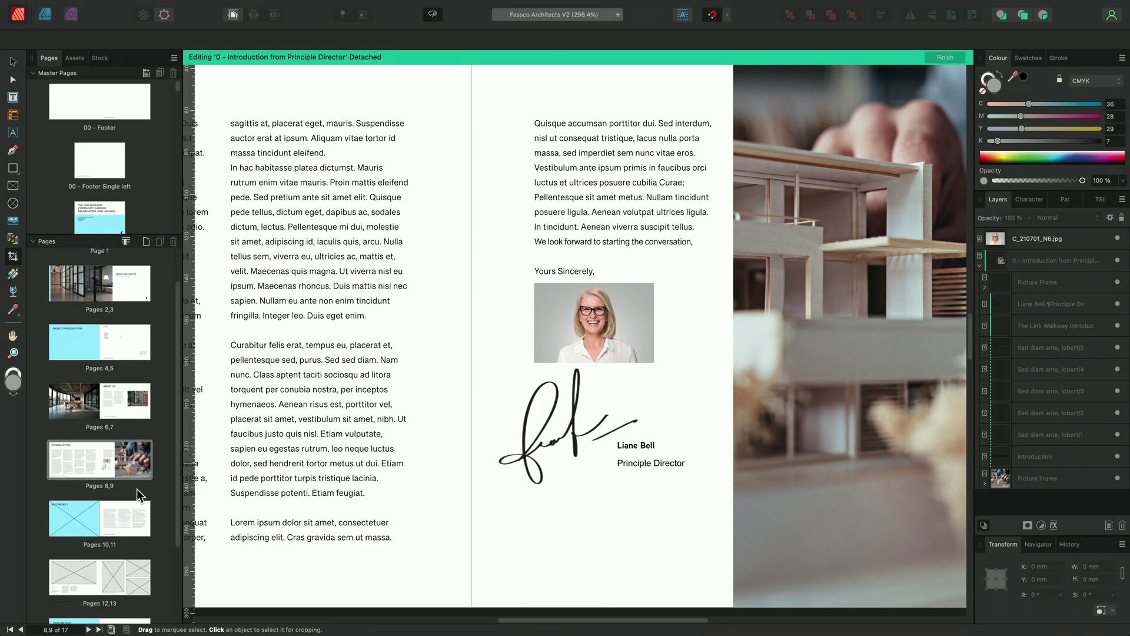
pyautogui.click(98, 521)
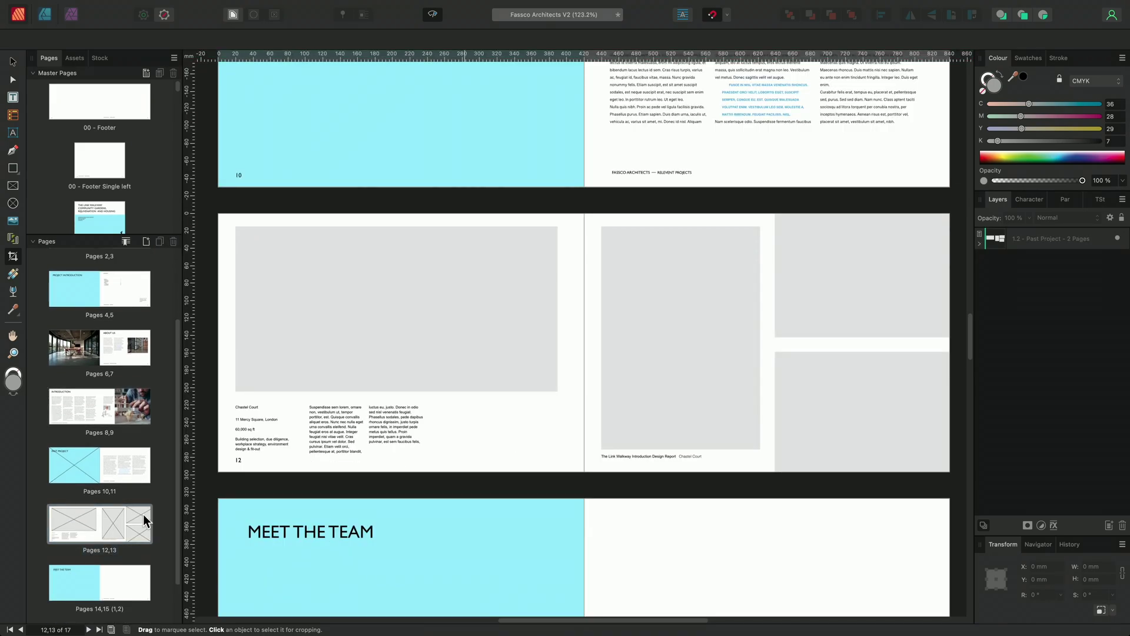
# In OpenAsset Projects, open The Link Walkway files and select all five photos.
pyautogui.press('super+Tab')
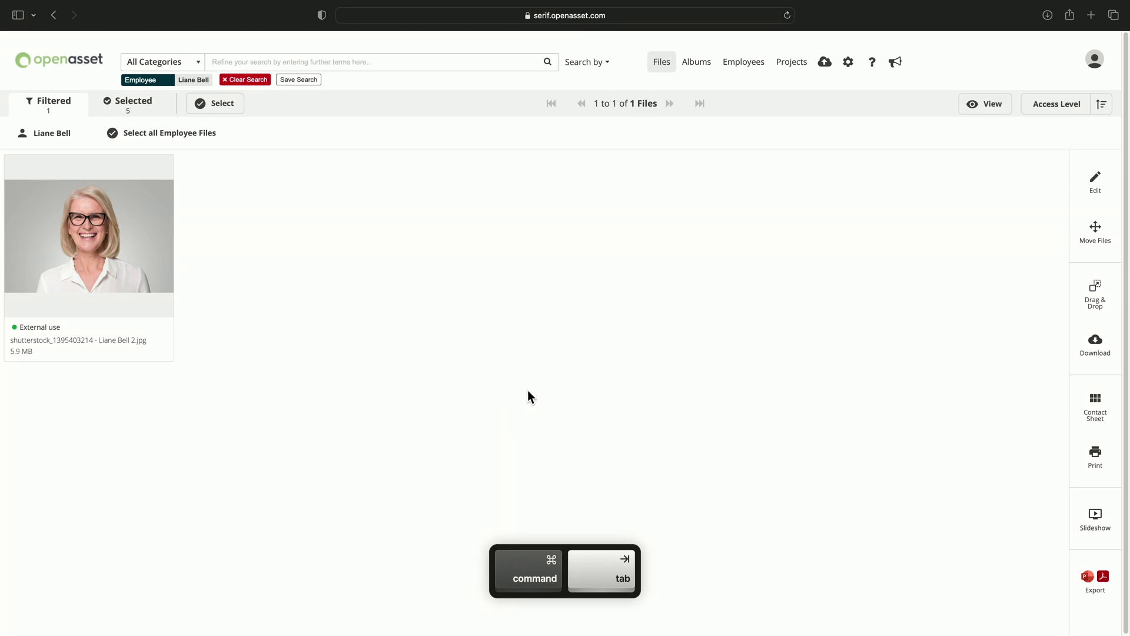
pyautogui.click(792, 63)
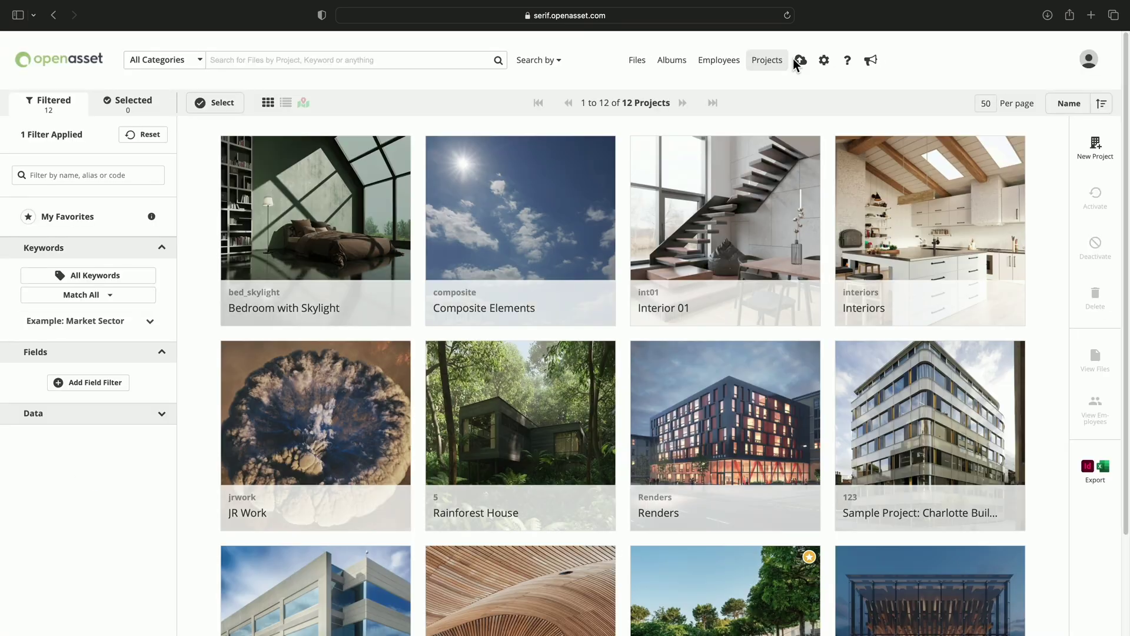
pyautogui.scroll(-3, 783, 530)
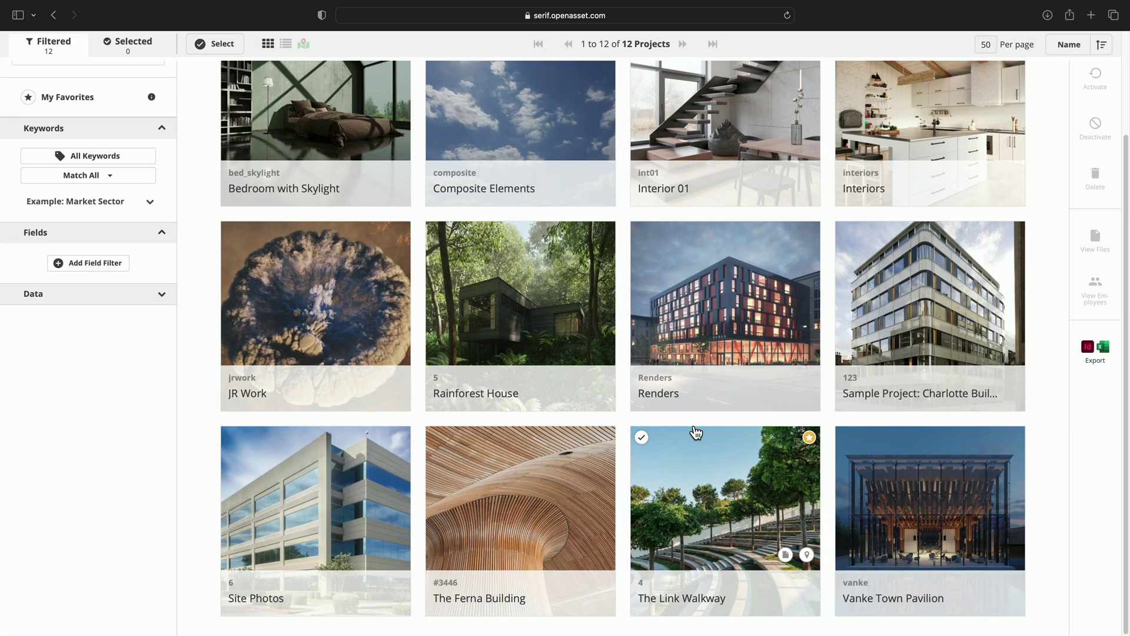
pyautogui.click(786, 555)
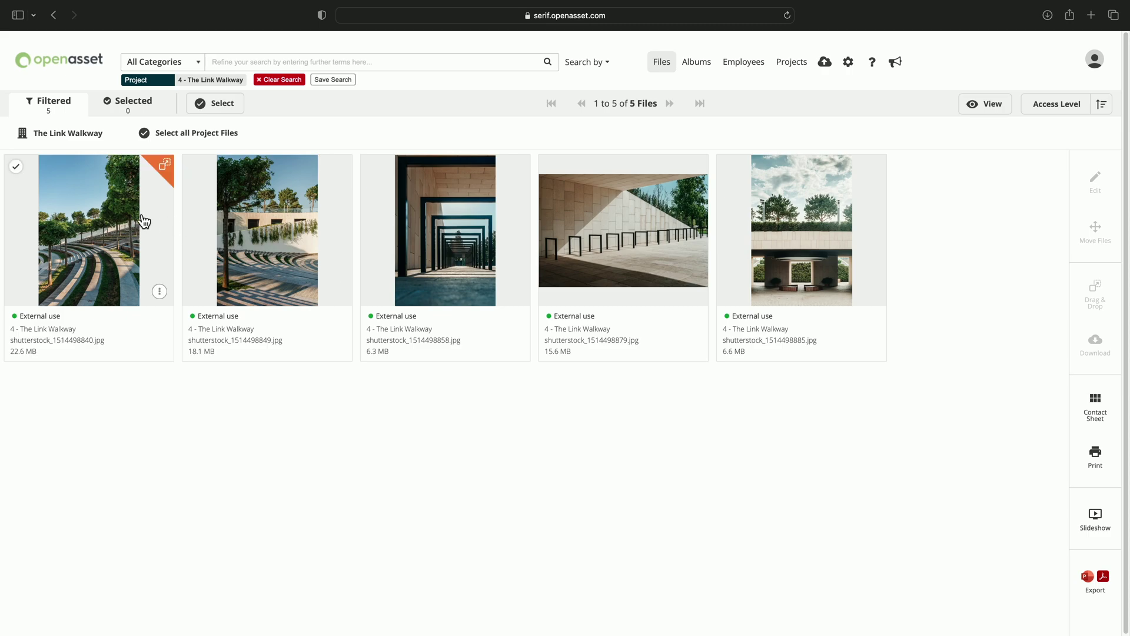
pyautogui.click(204, 139)
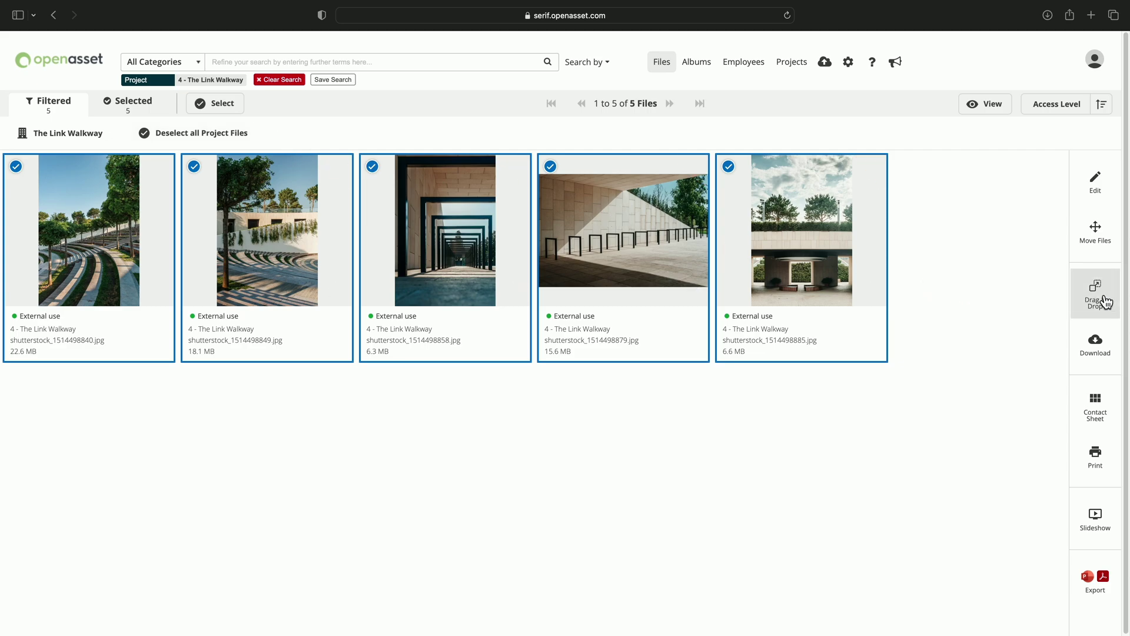
pyautogui.moveTo(1098, 293); pyautogui.dragTo(584, 321)
pyautogui.press('super+Tab')
pyautogui.press('v')
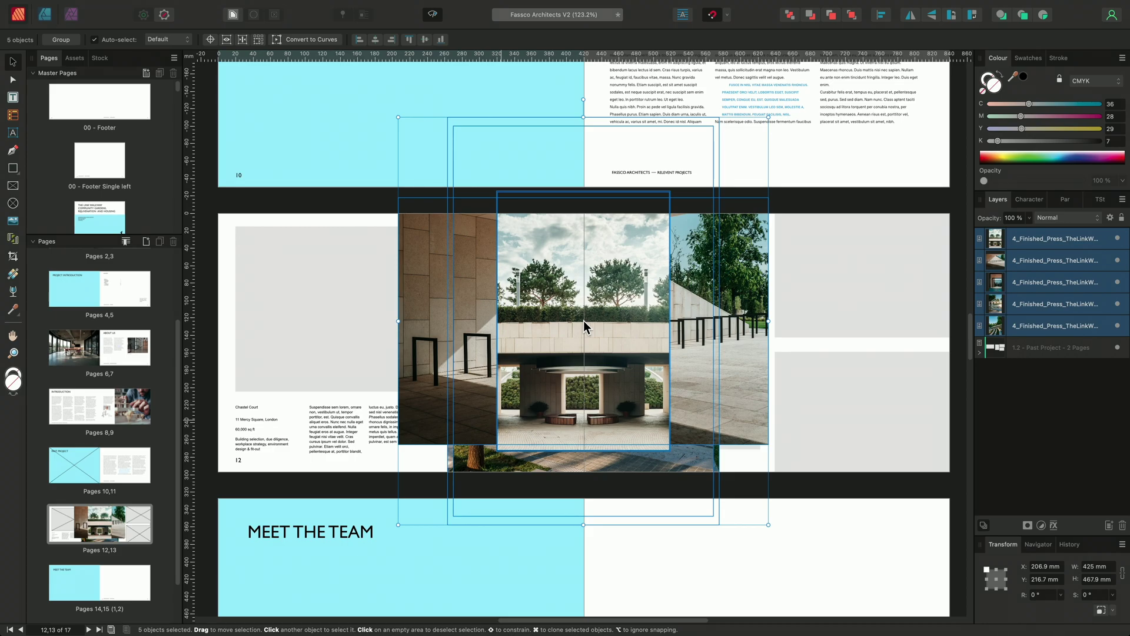
pyautogui.press('super+z')
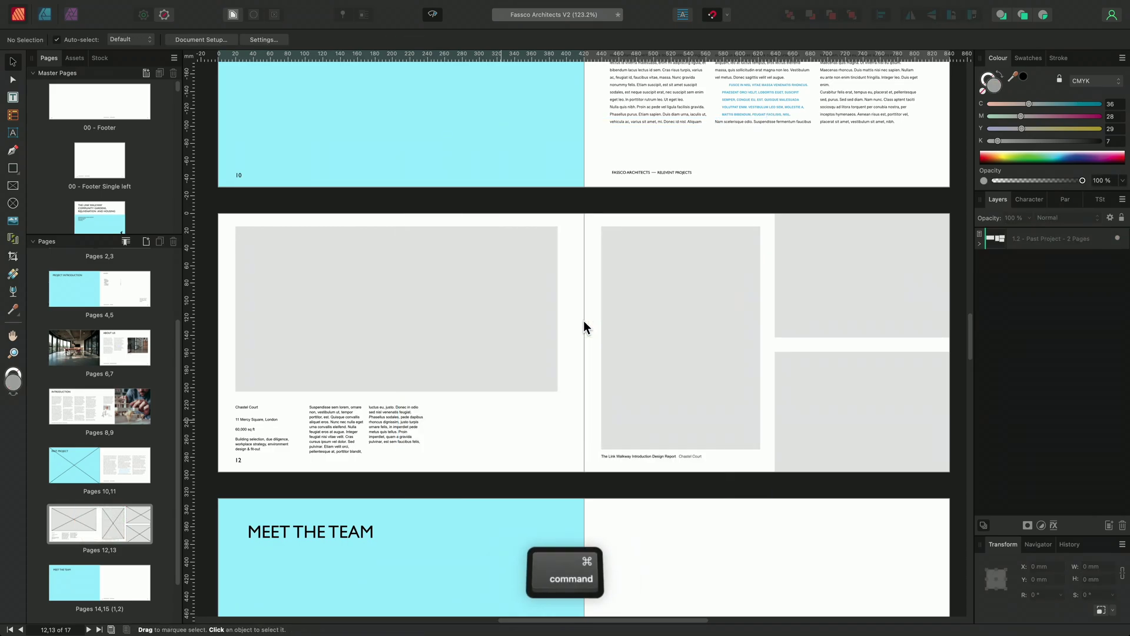
# Drag the five Link Walkway photos from OpenAsset onto the right-page frame on pages 12–13.
pyautogui.press('super+Tab')
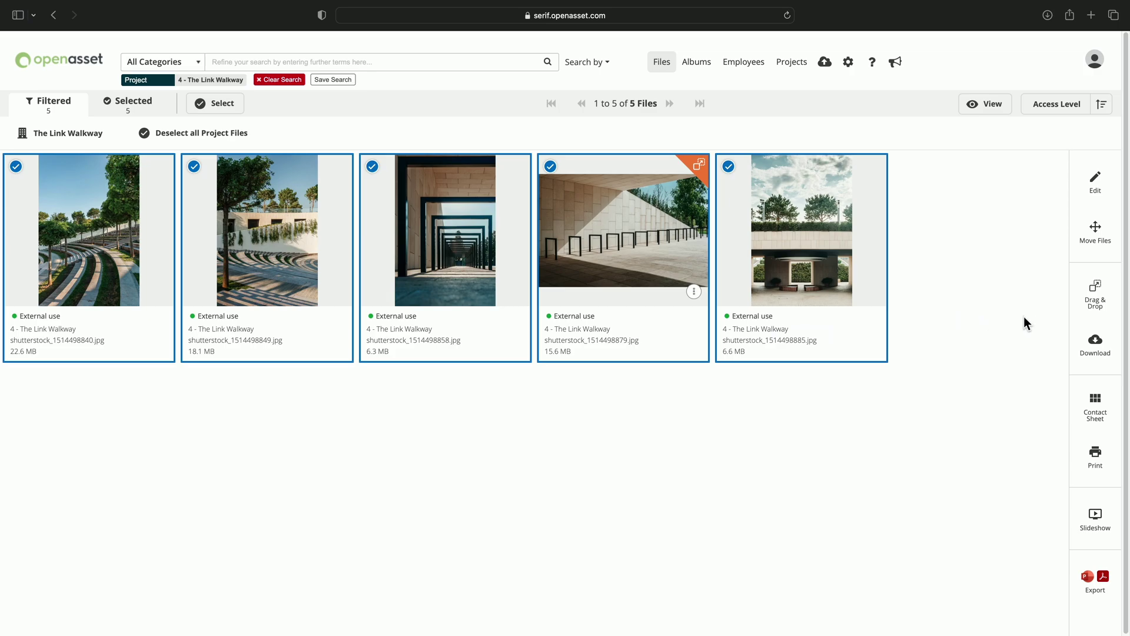
pyautogui.moveTo(1096, 294); pyautogui.dragTo(578, 323)
pyautogui.press('super+Tab')
pyautogui.press('alt')
pyautogui.click(580, 330)
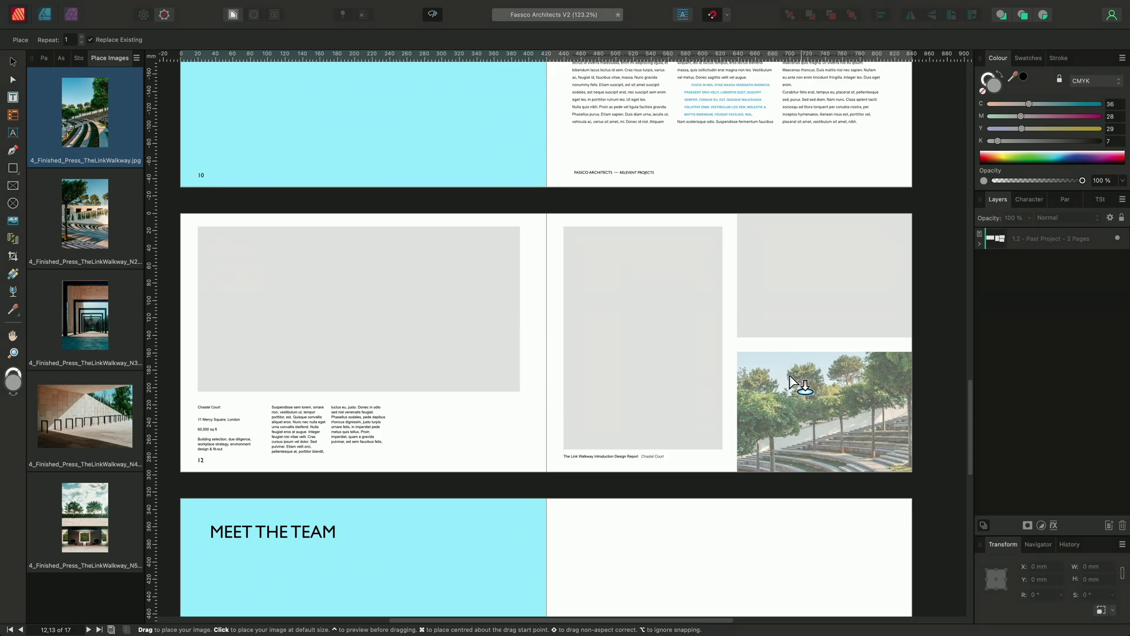
# Place the amphitheatre, building-and-trees, corridor and wall photos into Landscape Image and Picture Frames 1–3.
pyautogui.click(113, 217)
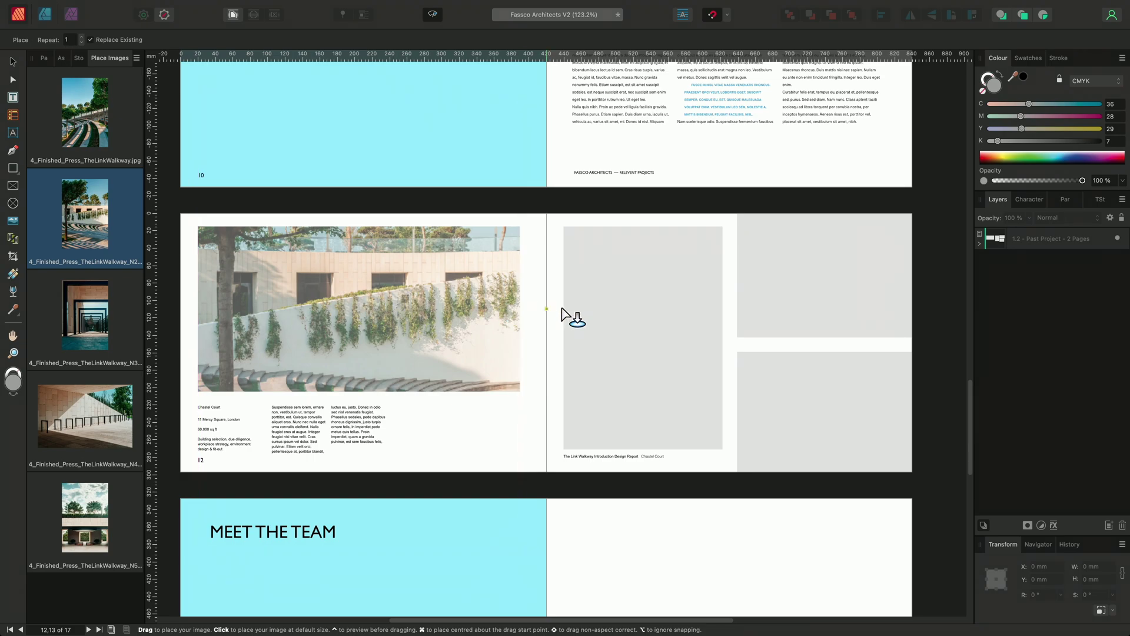
pyautogui.click(118, 144)
pyautogui.click(401, 286)
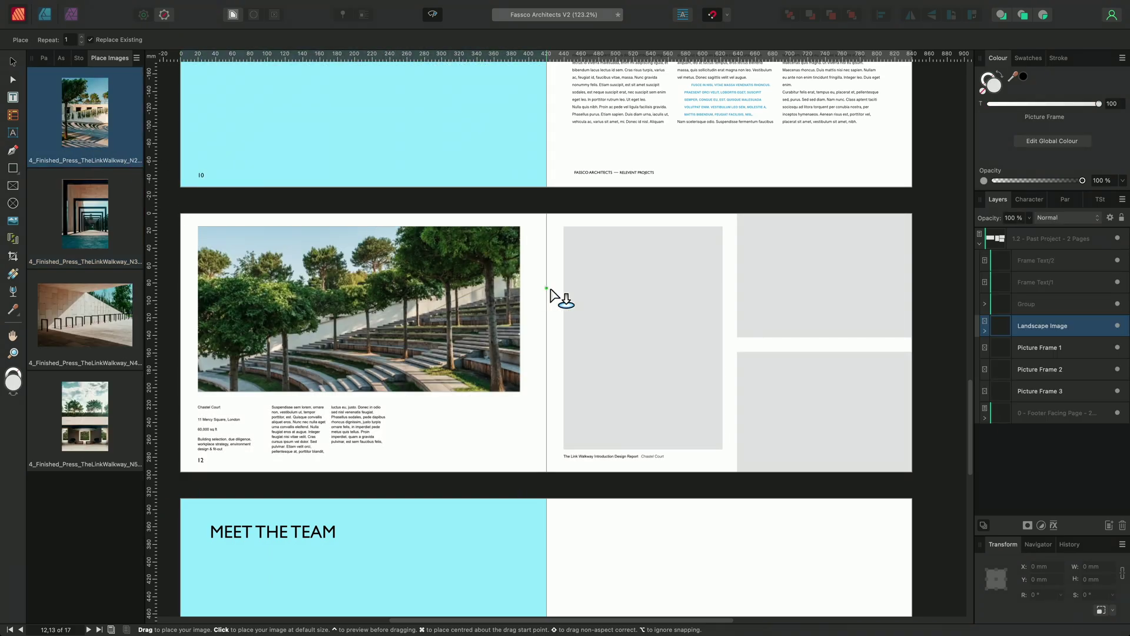
pyautogui.click(630, 303)
pyautogui.click(808, 303)
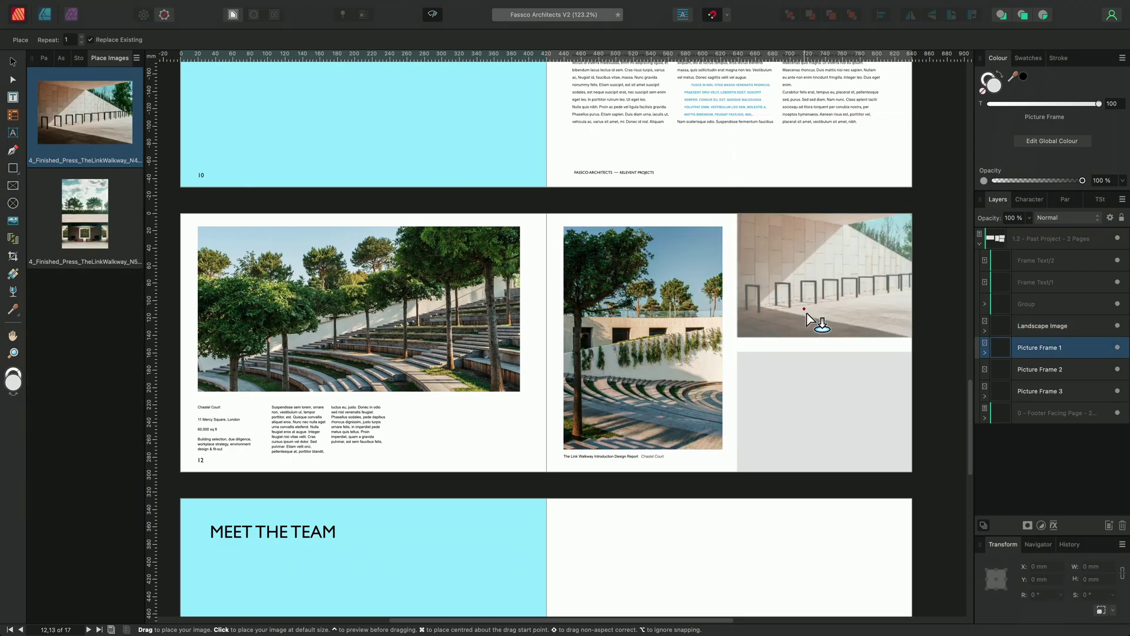
pyautogui.click(802, 403)
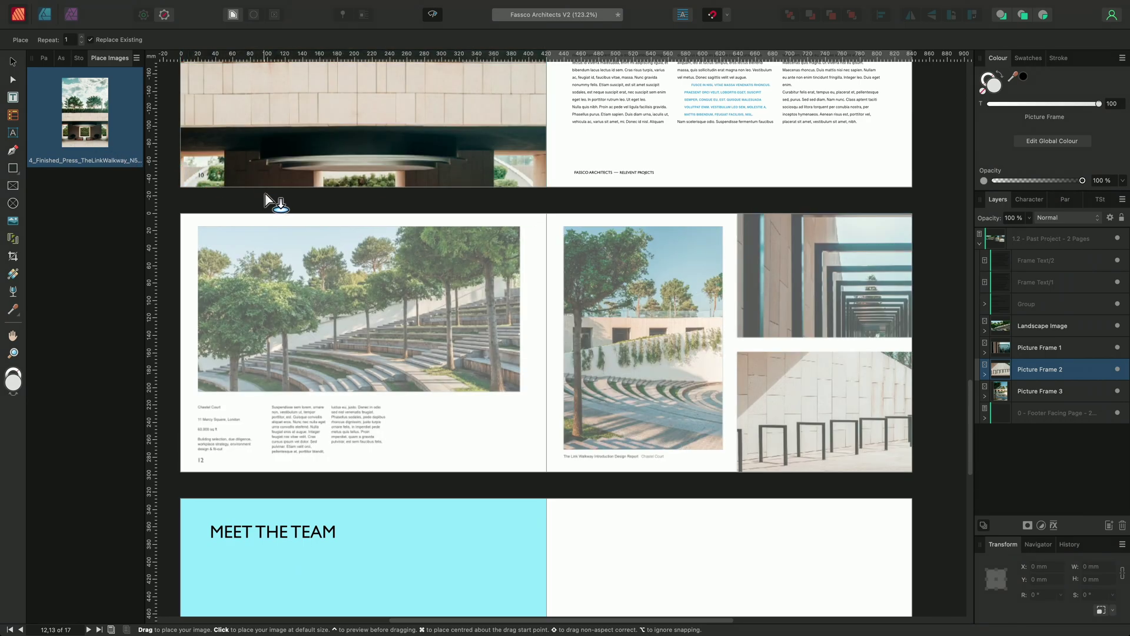
pyautogui.press('Escape')
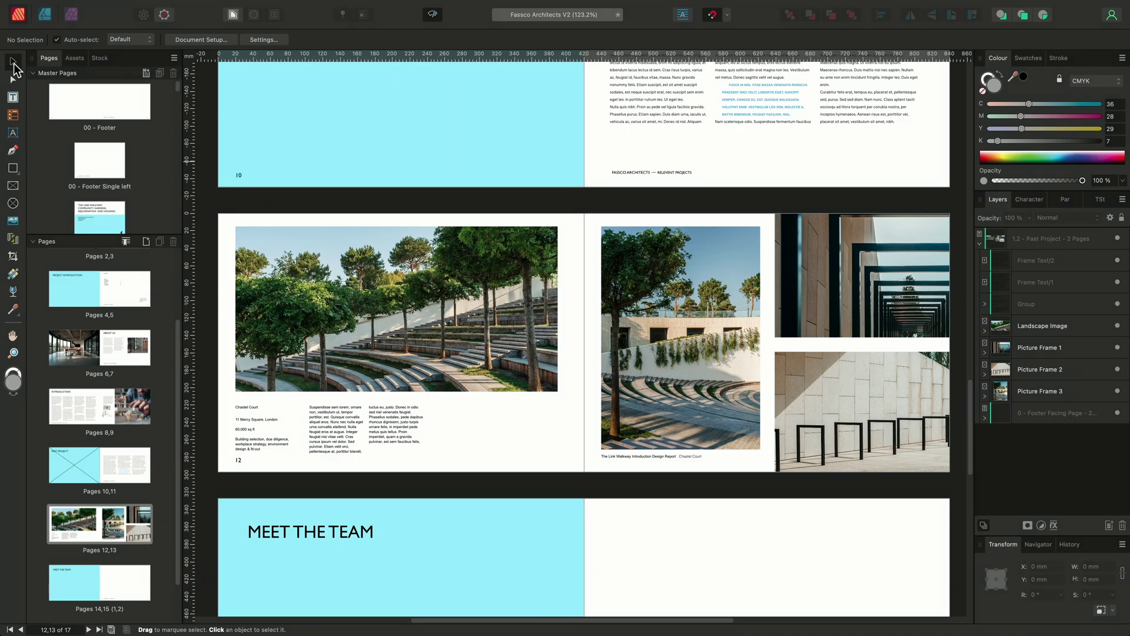
# Select the amphitheatre image in the Landscape Image frame and open its Stock URL in OpenAsset.
pyautogui.click(427, 290)
pyautogui.doubleClick(427, 290)
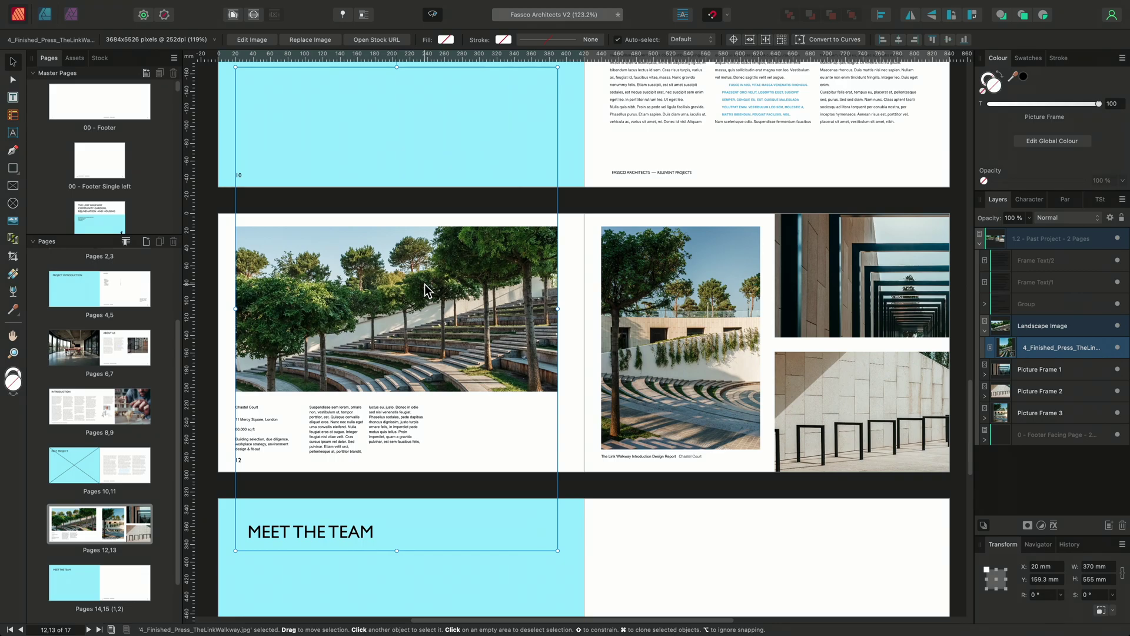
pyautogui.click(404, 38)
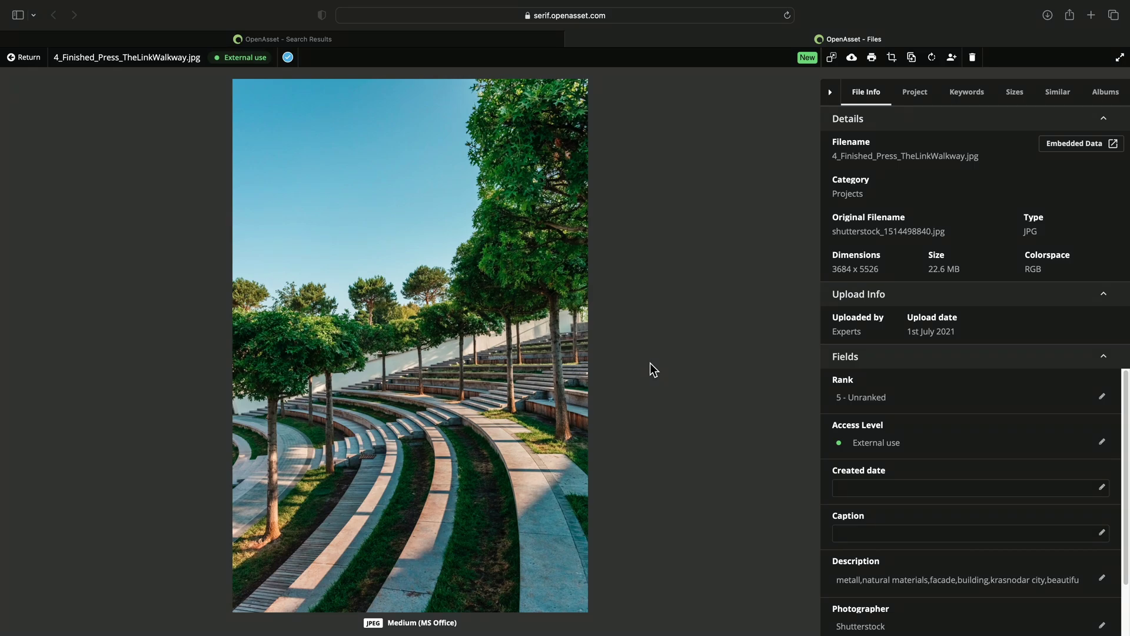
# Close the amphitheatre file page and drag Meet the team copy.idml from Finder into Affinity Publisher.
pyautogui.press('super+w')
pyautogui.press('super+Tab')
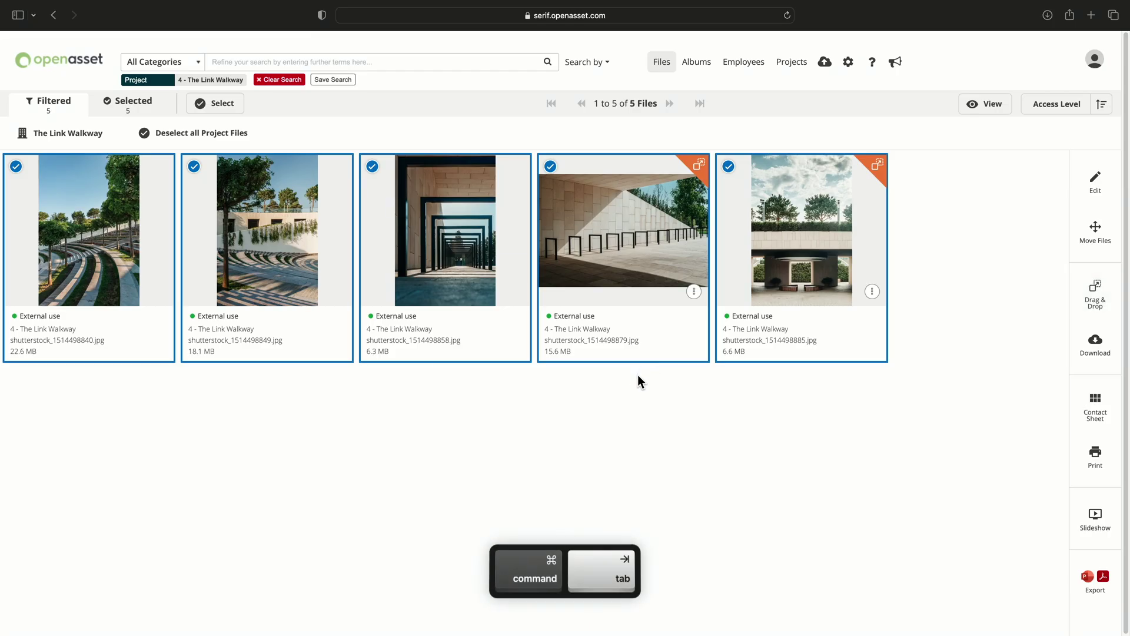
pyautogui.press('super+Tab')
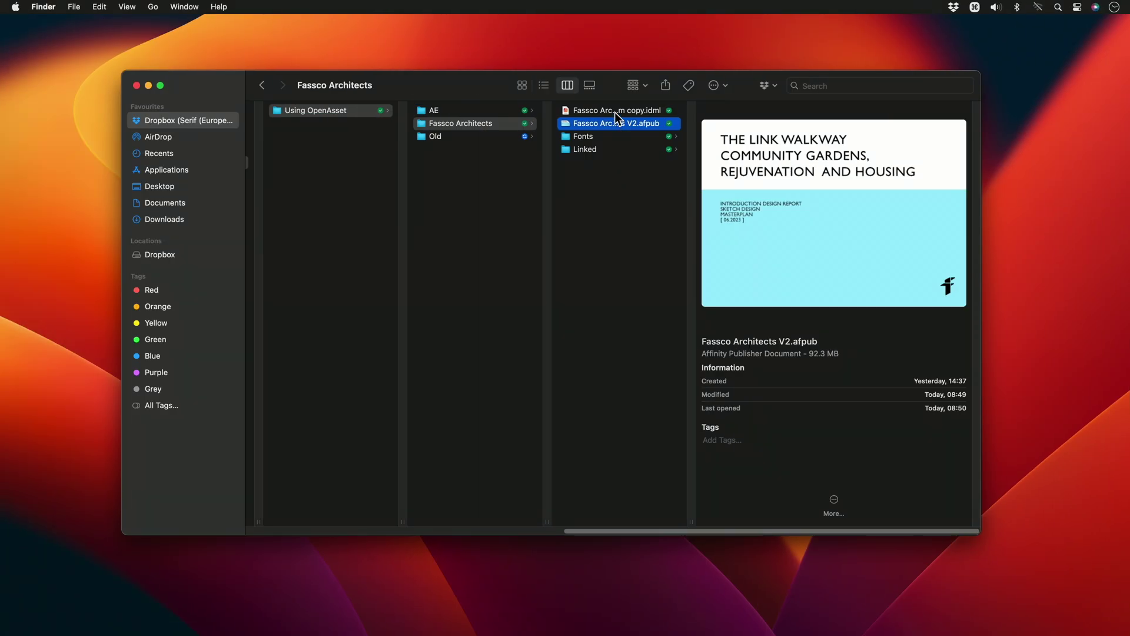
pyautogui.moveTo(615, 110); pyautogui.dragTo(643, 20)
pyautogui.press('super+Tab')
pyautogui.press('super+Tab')
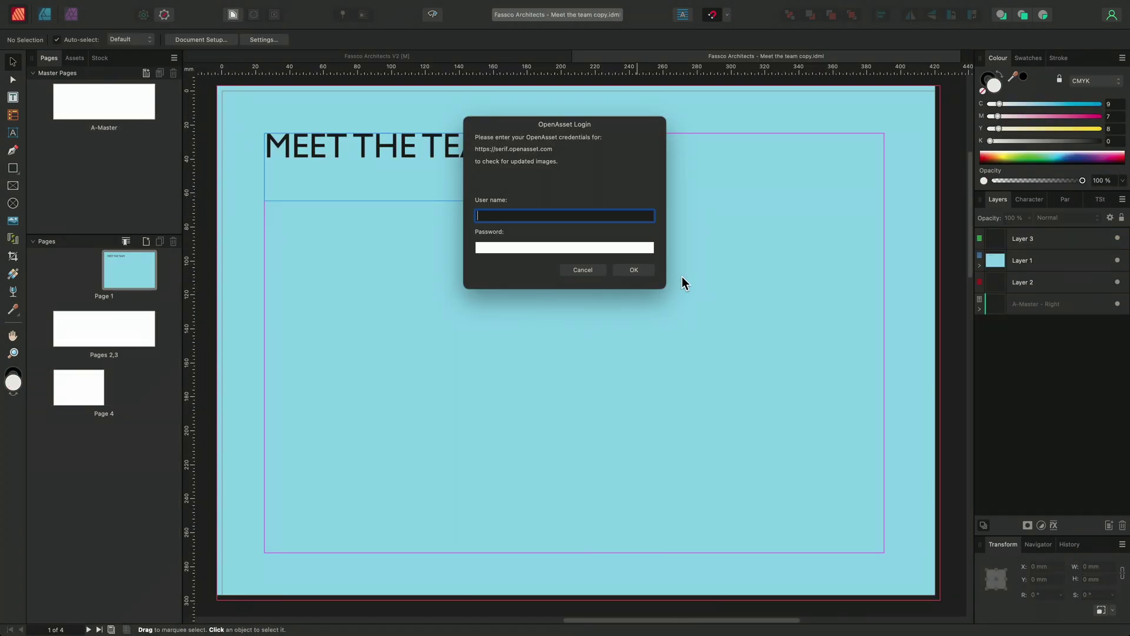
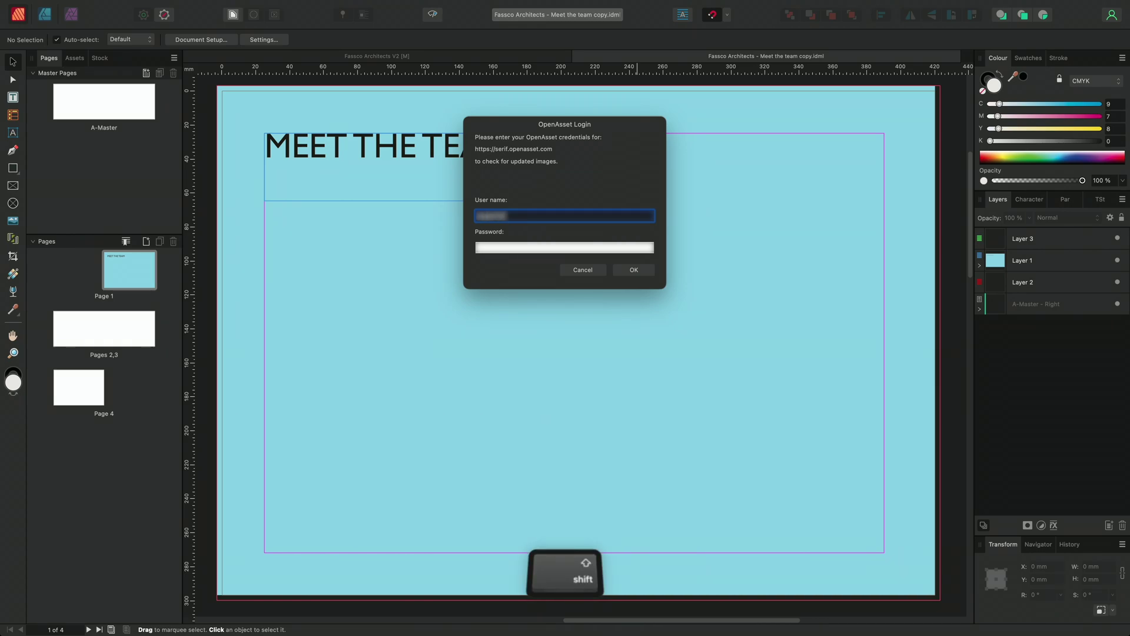
# Log in to OpenAsset with the account e-mail and password so the team photos update.
pyautogui.press('Tab')
pyautogui.write('********')
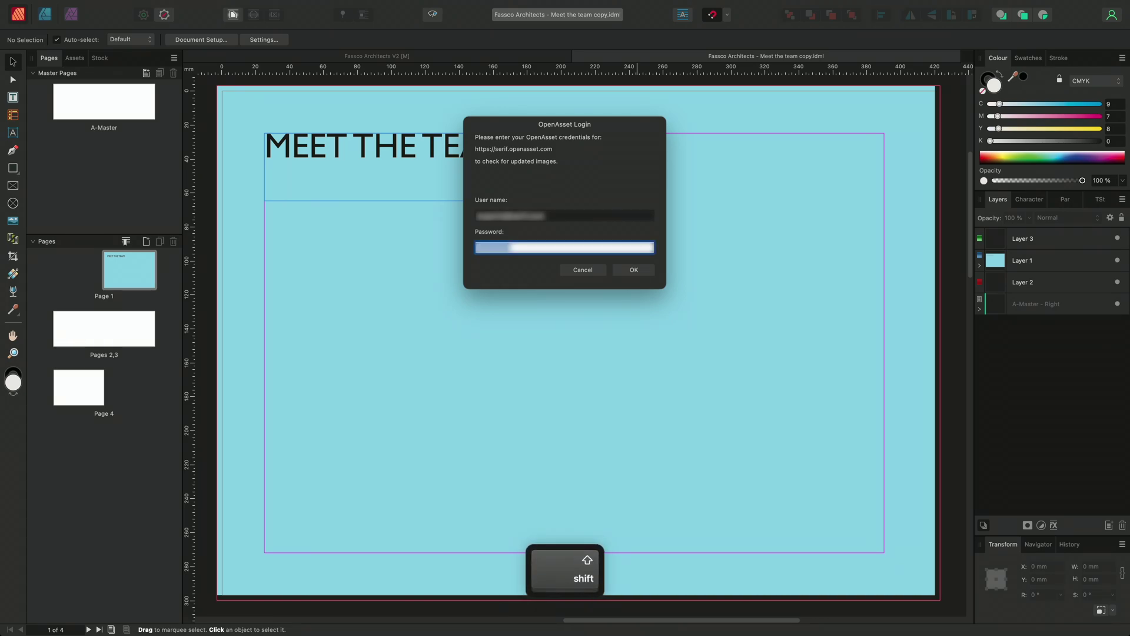
pyautogui.press('Return')
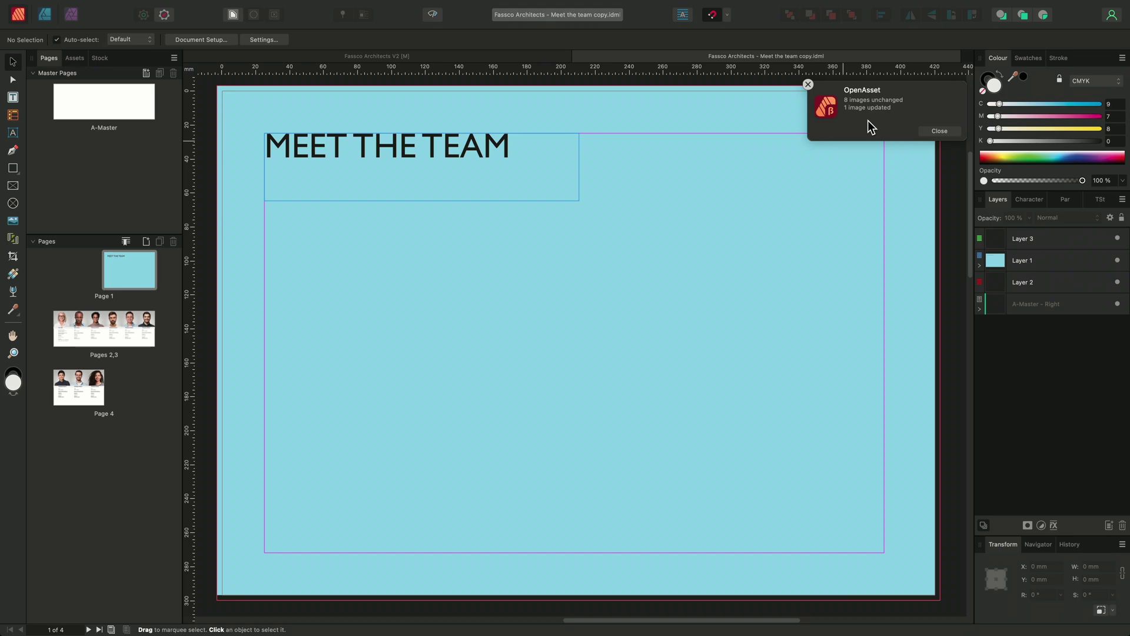
# Add the pages from Meet the team copy.idml to the Fassco Architects V2 report after page 13, accepting its text styles.
pyautogui.click(947, 132)
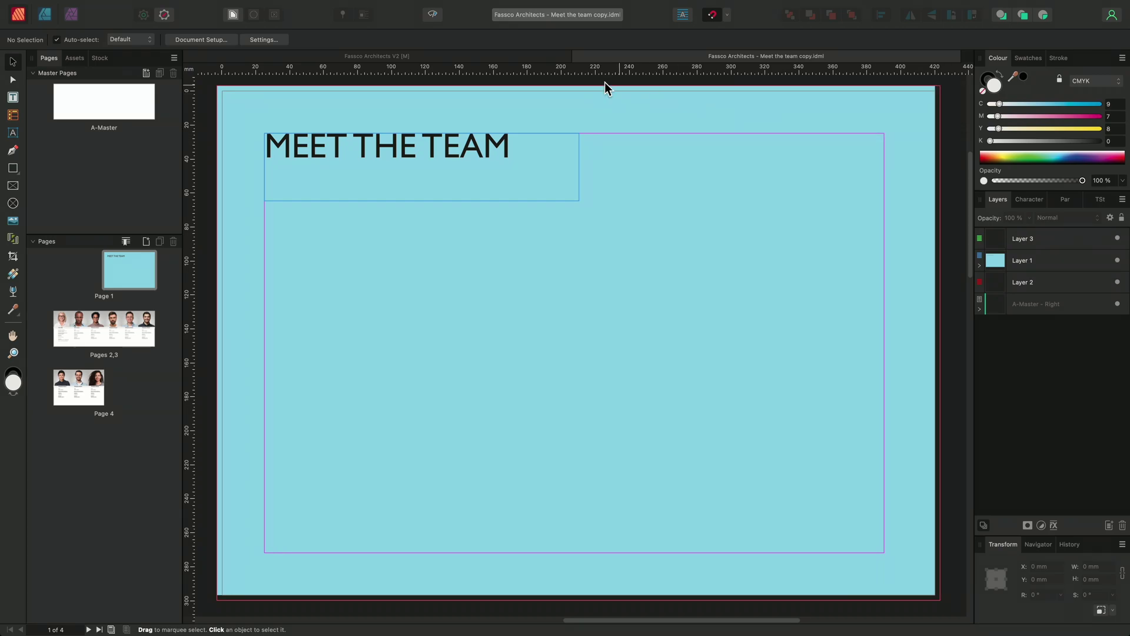
pyautogui.click(528, 55)
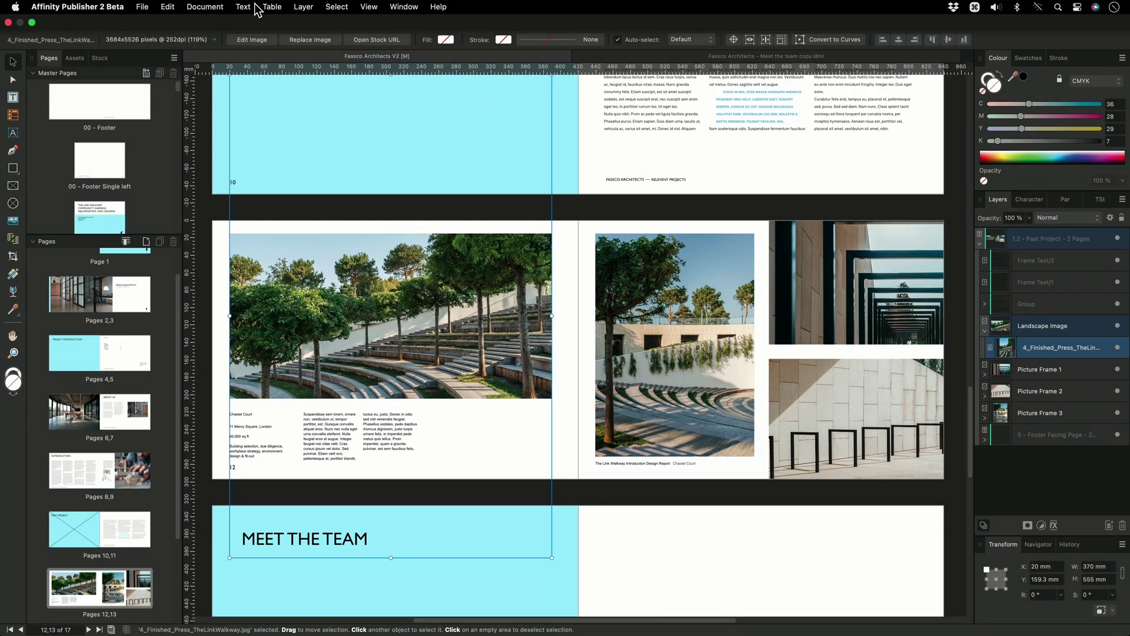
pyautogui.click(206, 8)
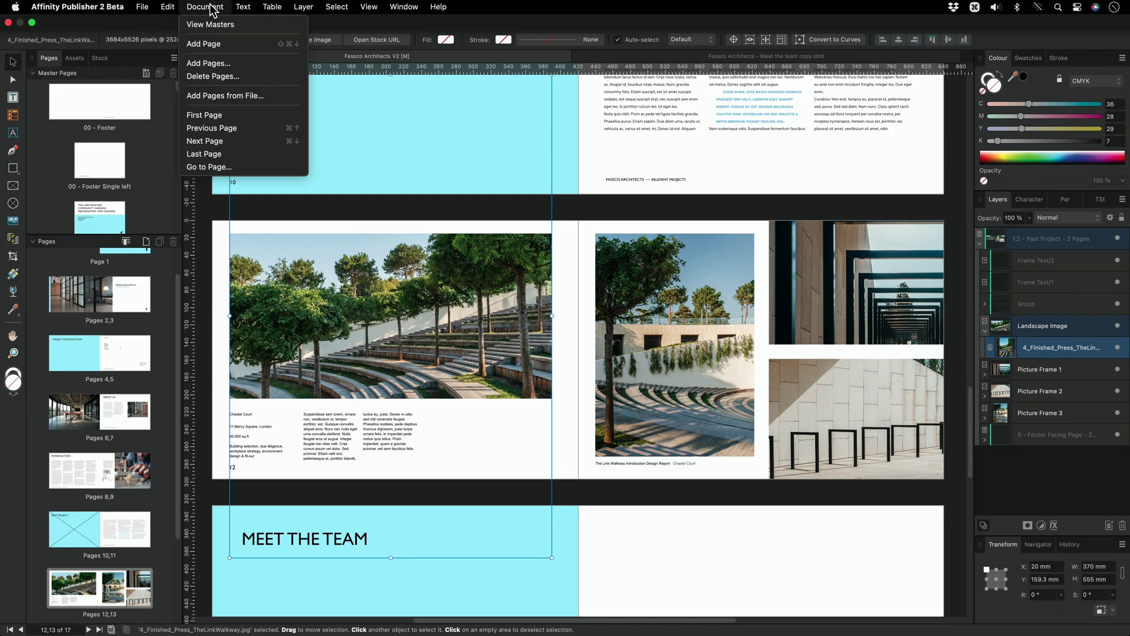
pyautogui.click(279, 96)
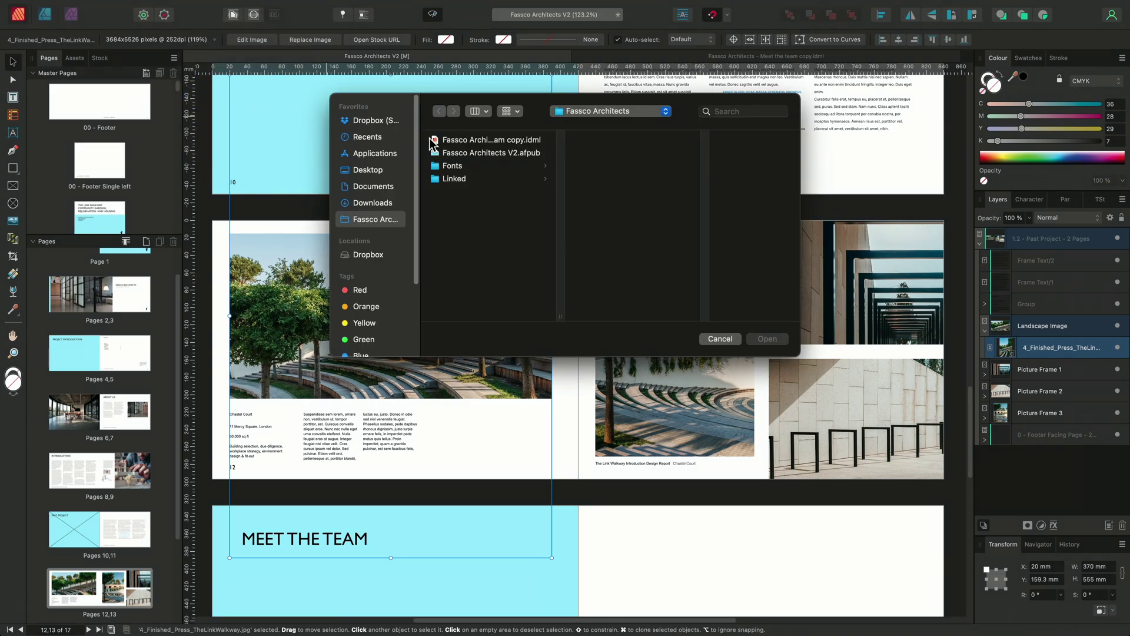
pyautogui.click(498, 141)
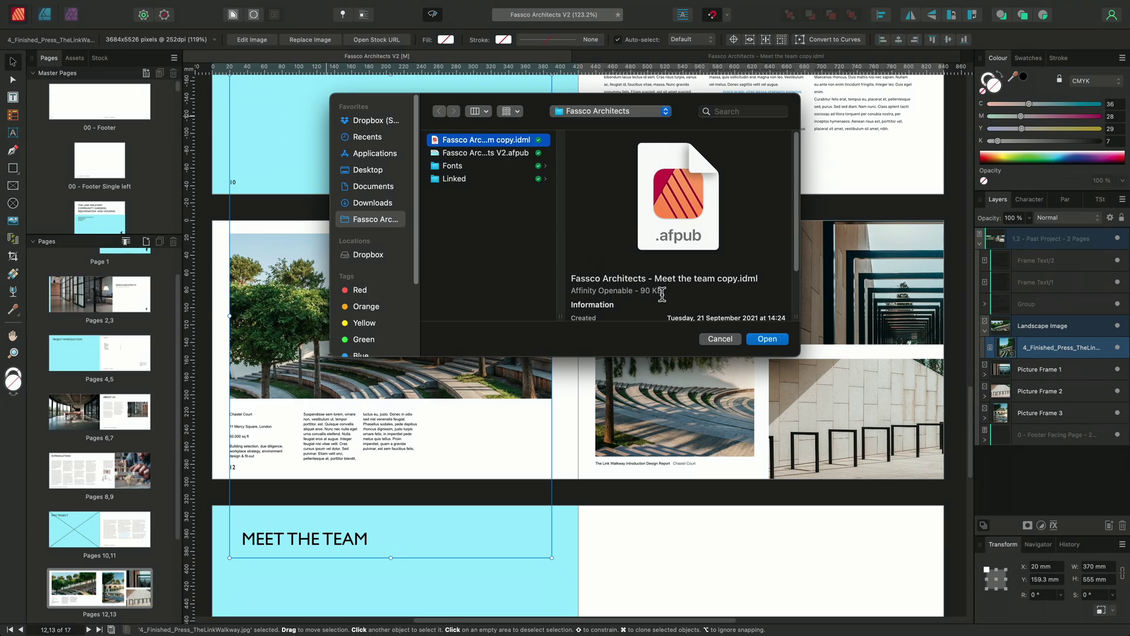
pyautogui.click(781, 341)
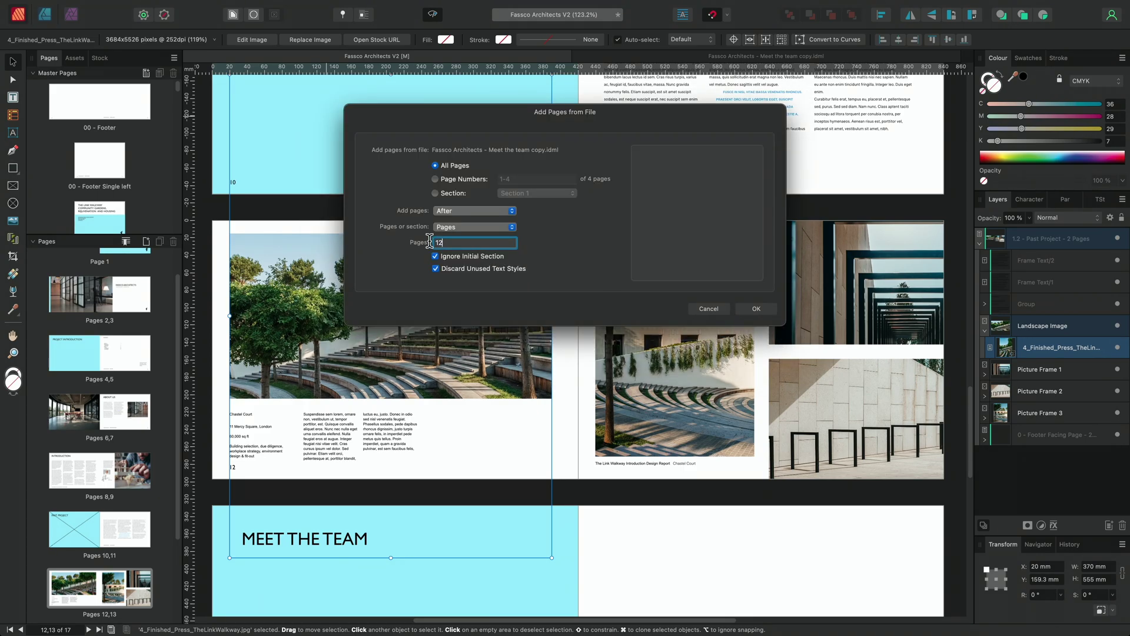
pyautogui.write('13')
pyautogui.click(765, 311)
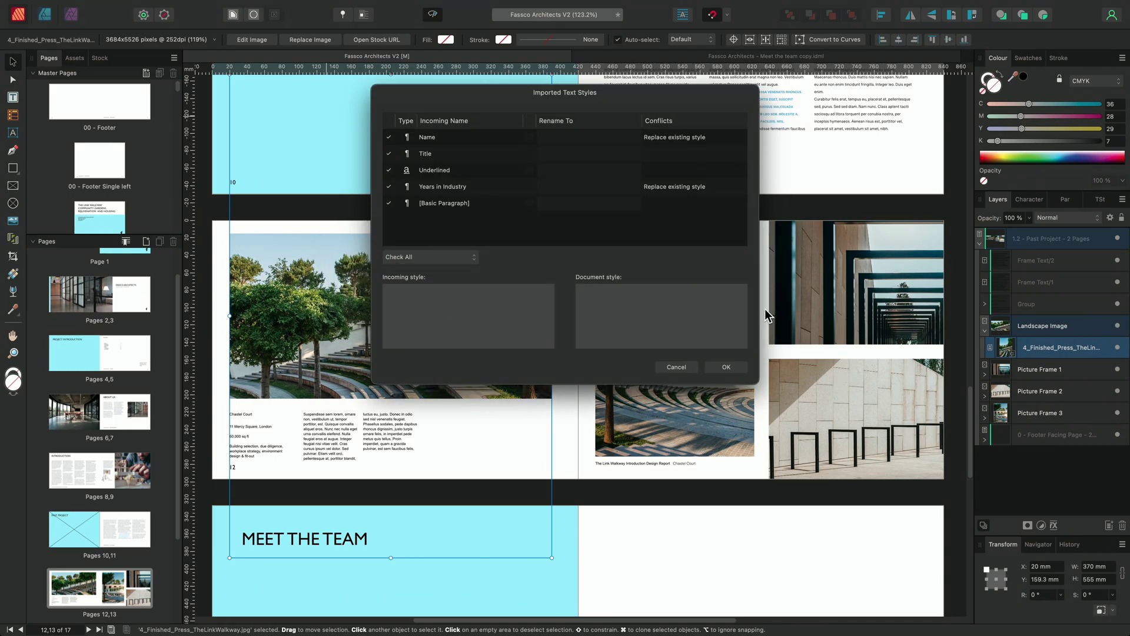
pyautogui.click(738, 371)
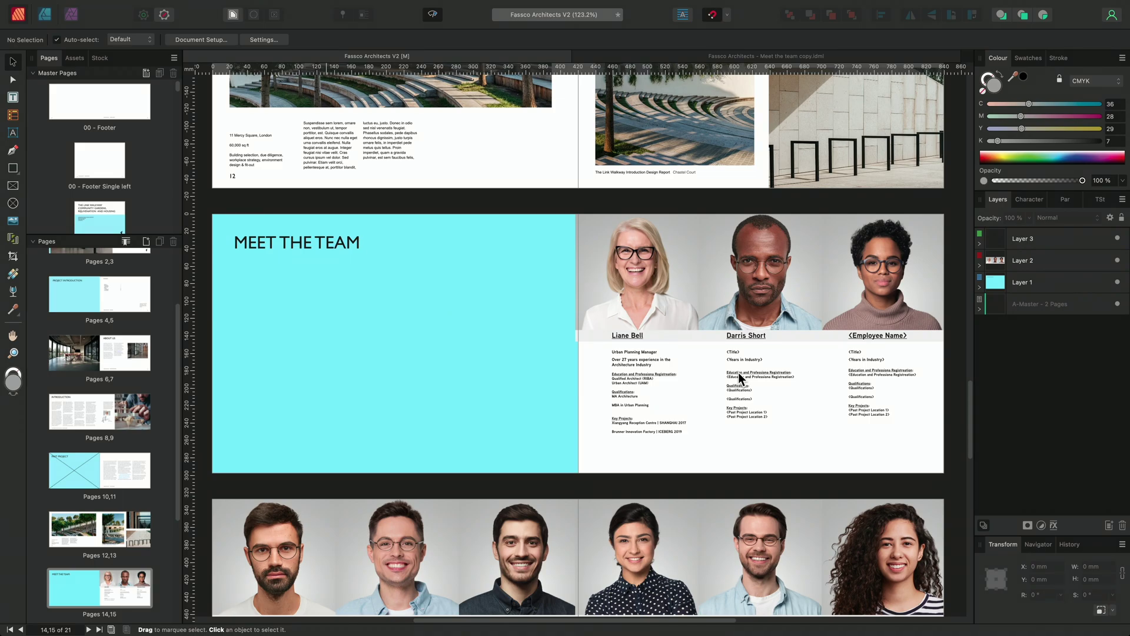
# Create a new blank 6000 × 4000 px document in Affinity Photo.
pyautogui.press('super+Tab')
pyautogui.press('super+Tab')
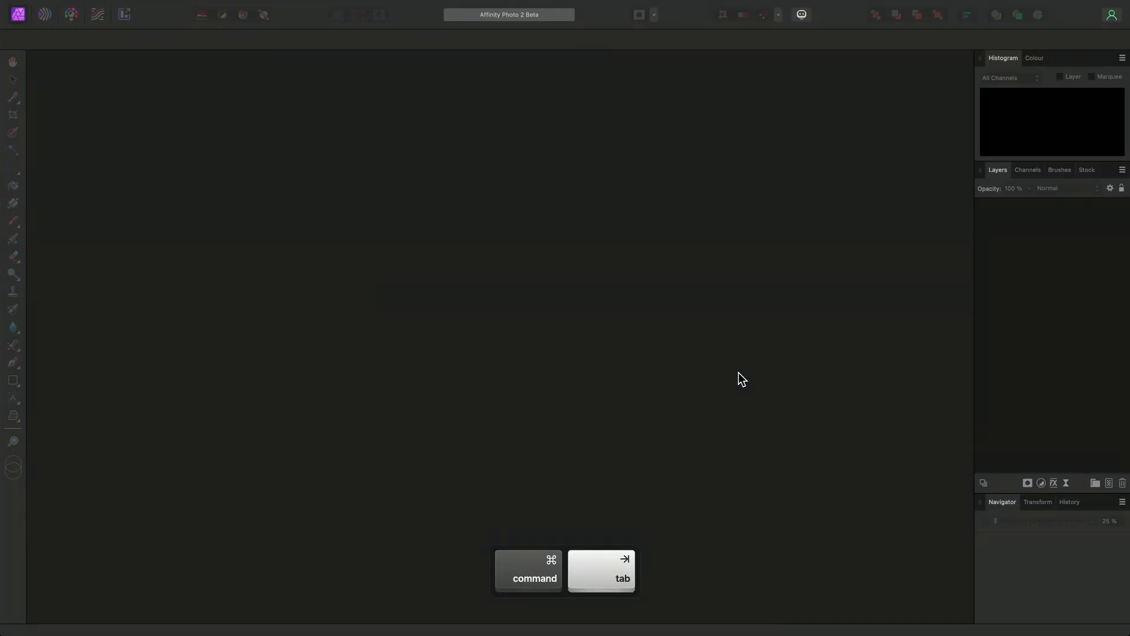
pyautogui.moveTo(360, 1)
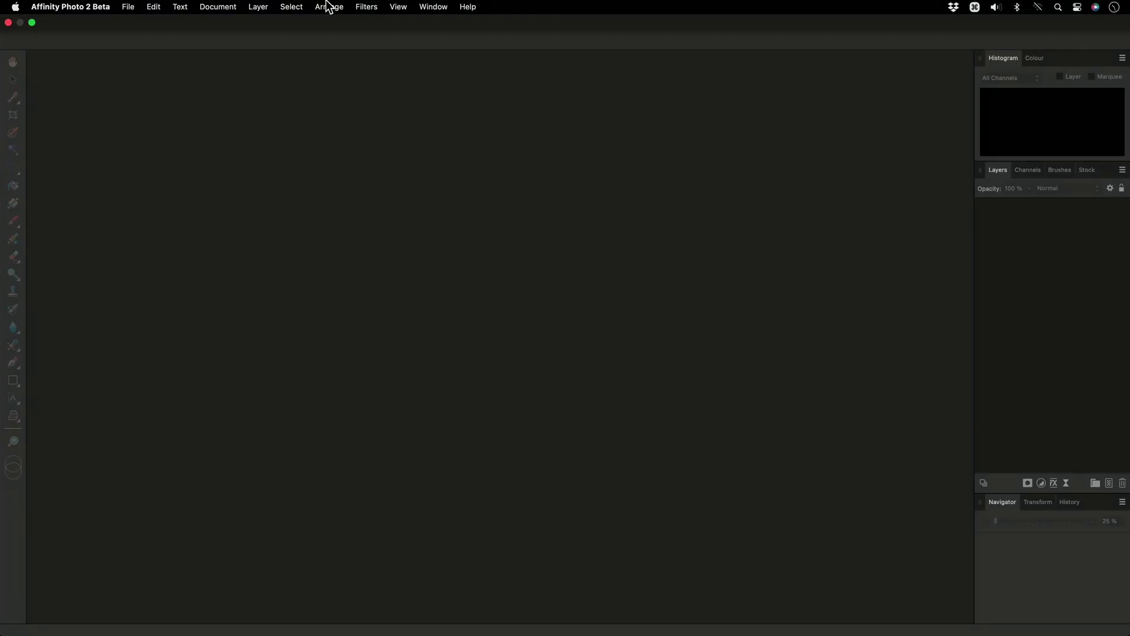
pyautogui.click(128, 7)
pyautogui.click(160, 25)
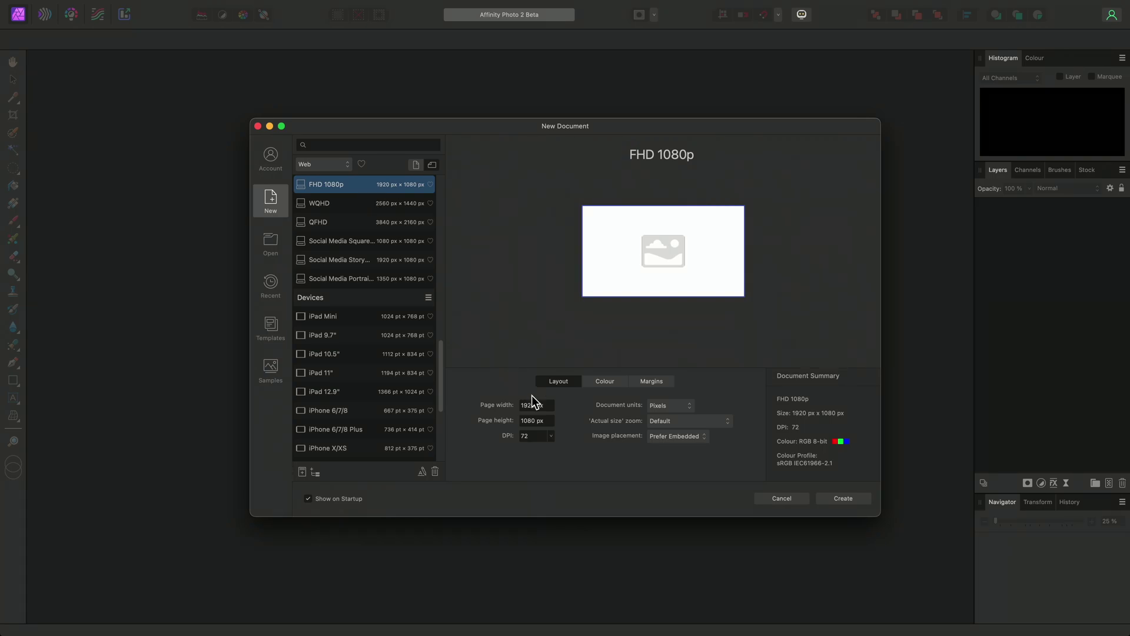
pyautogui.write('6000')
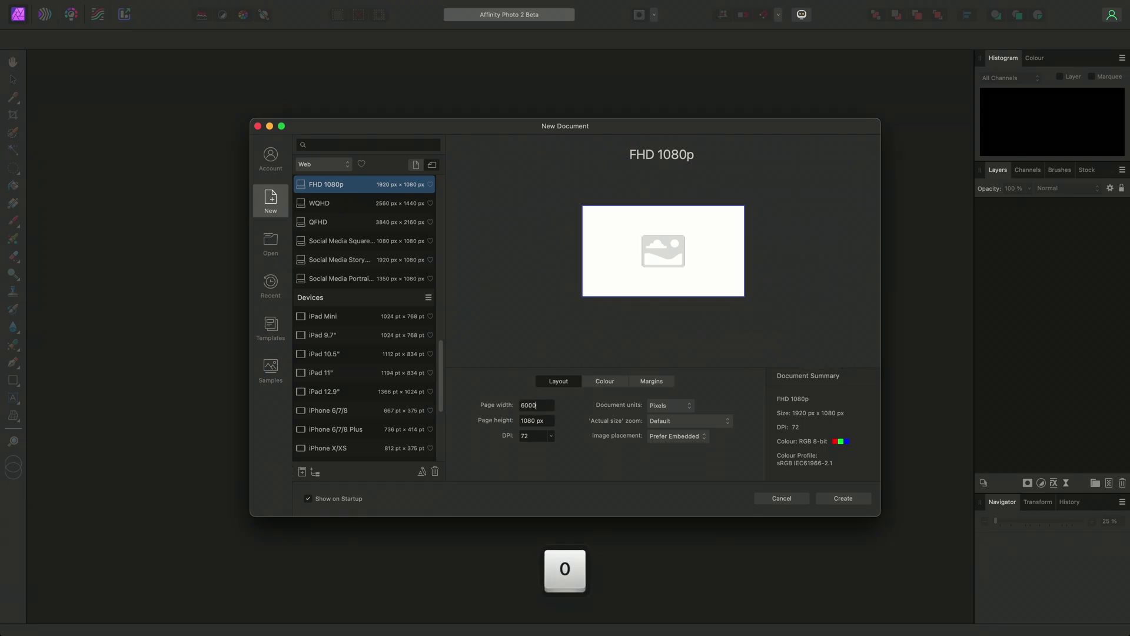
pyautogui.press('Tab')
pyautogui.write('4000')
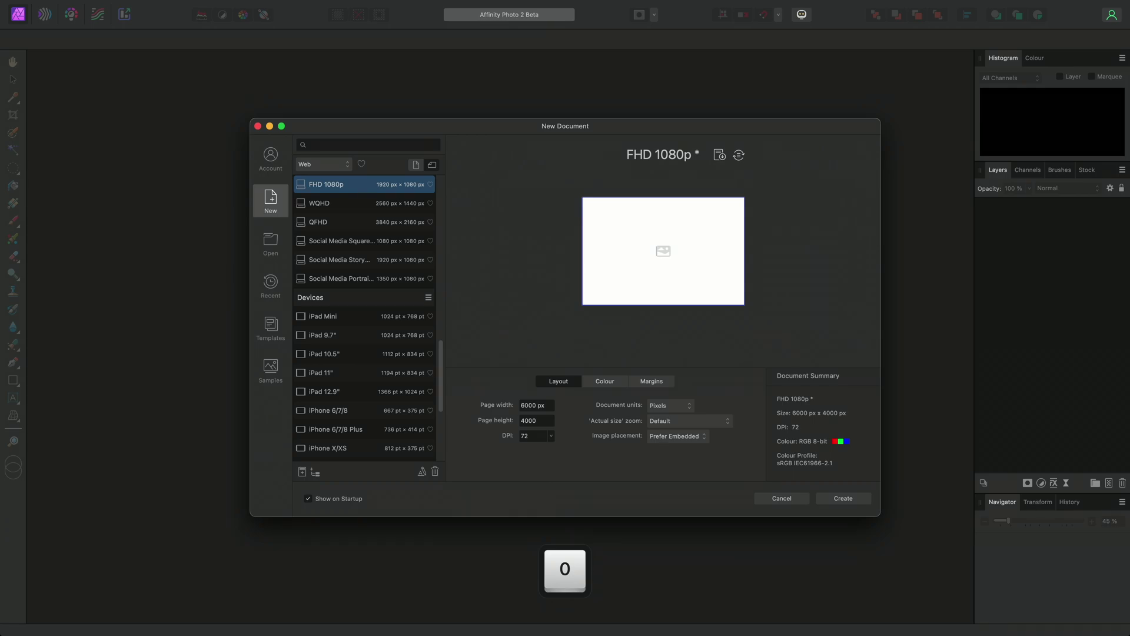
pyautogui.press('Tab')
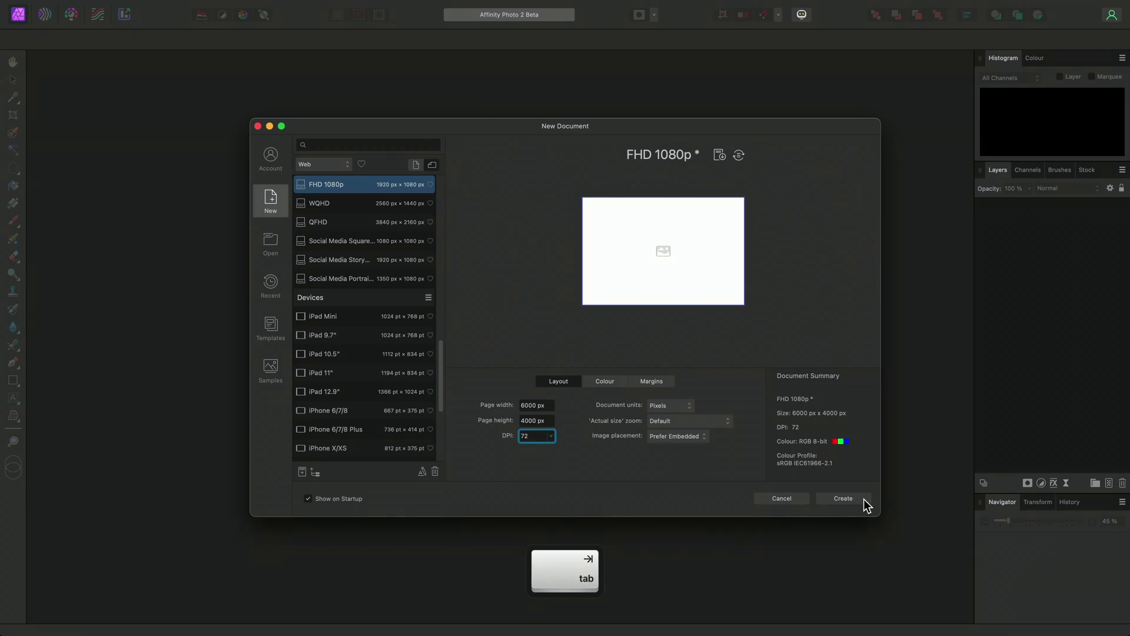
pyautogui.click(864, 500)
# Drag the AE35 render from OpenAsset's Renders project onto the Affinity Photo canvas.
pyautogui.press('super+Tab')
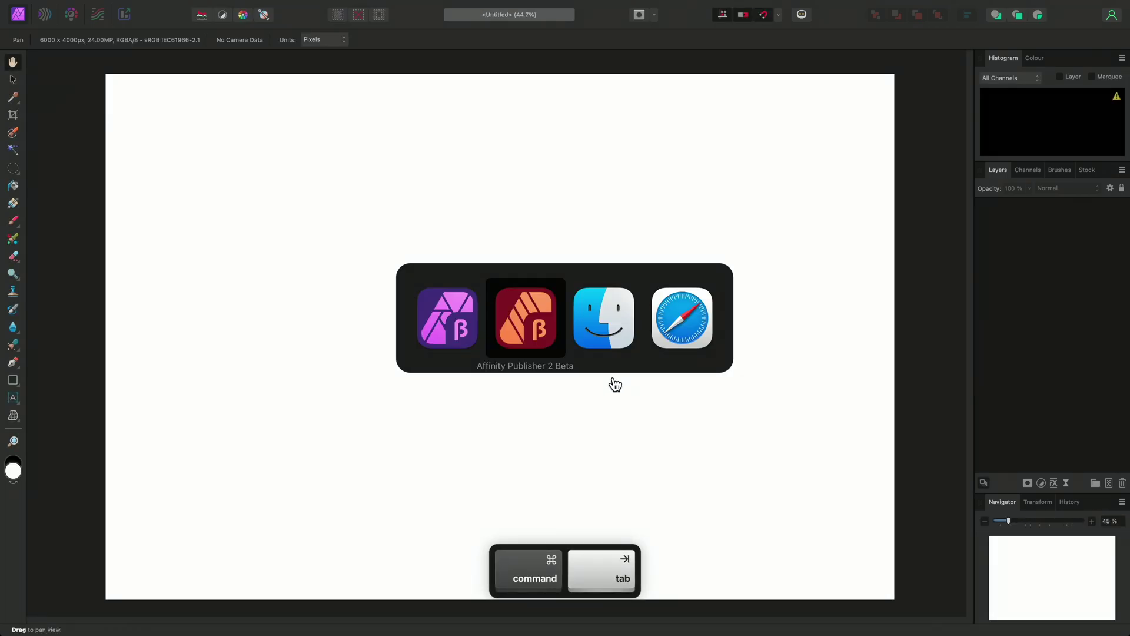
pyautogui.press('super+Tab')
pyautogui.press('super+Tab')
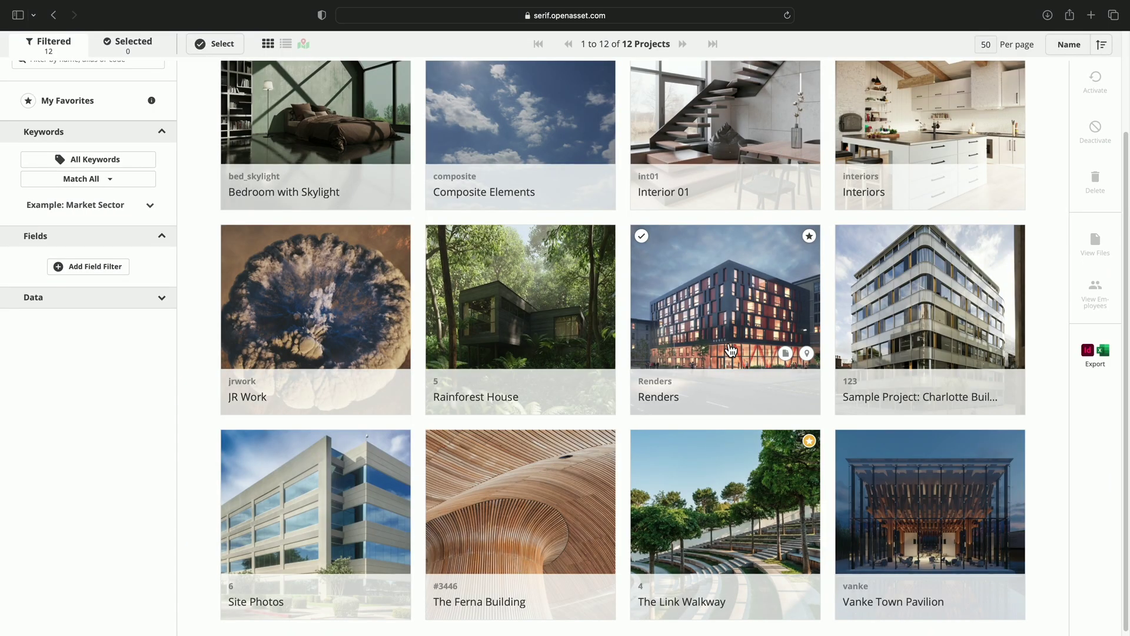
pyautogui.click(784, 355)
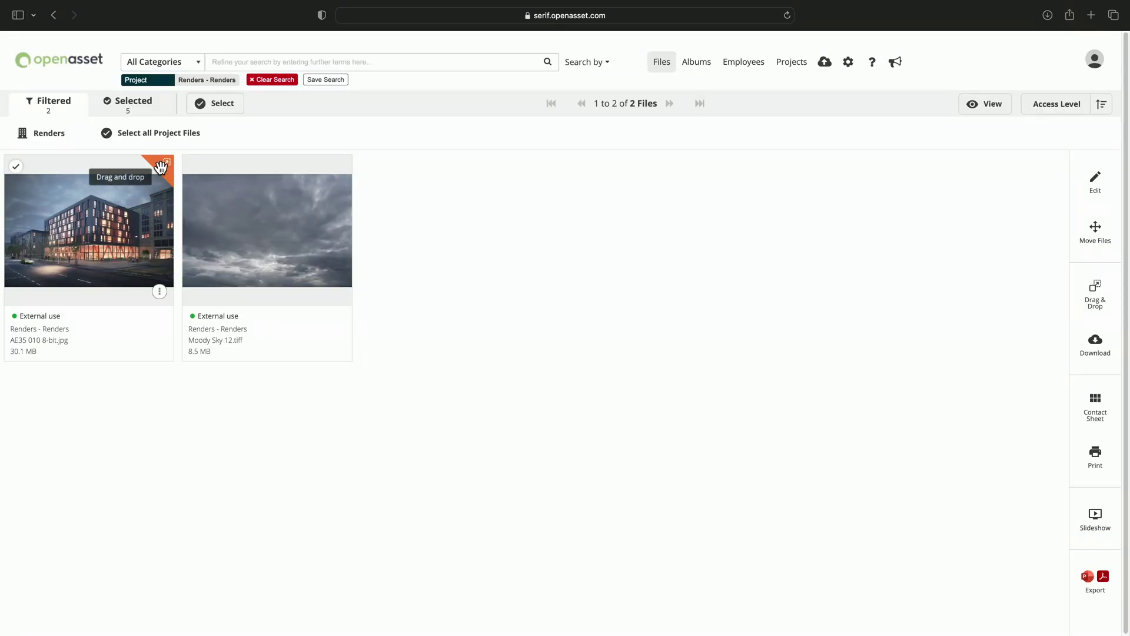
pyautogui.moveTo(164, 164); pyautogui.dragTo(531, 313)
pyautogui.press('super')
pyautogui.press('super+Tab')
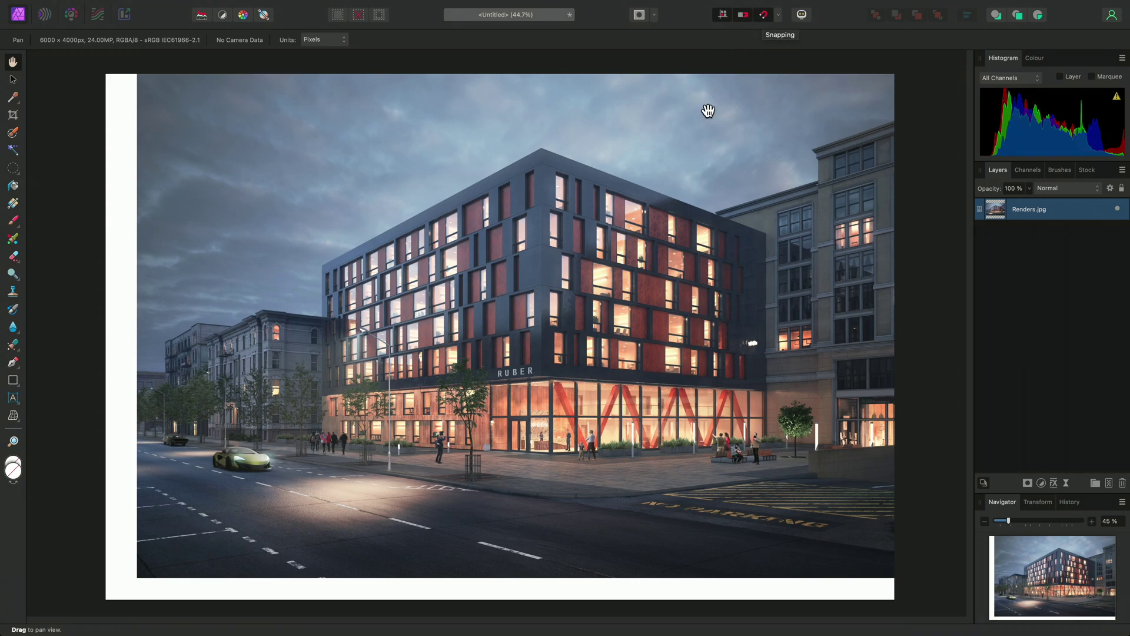
# Snap the Renders.jpg layer flush to the canvas edges so it fills the page.
pyautogui.press('v')
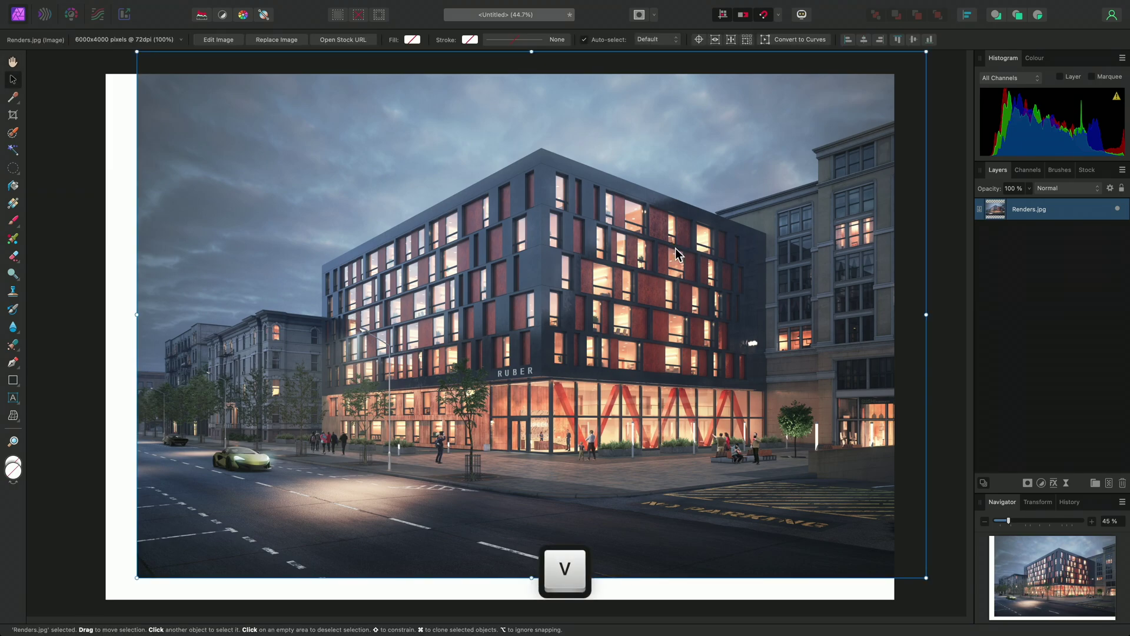
pyautogui.moveTo(675, 254); pyautogui.dragTo(648, 266)
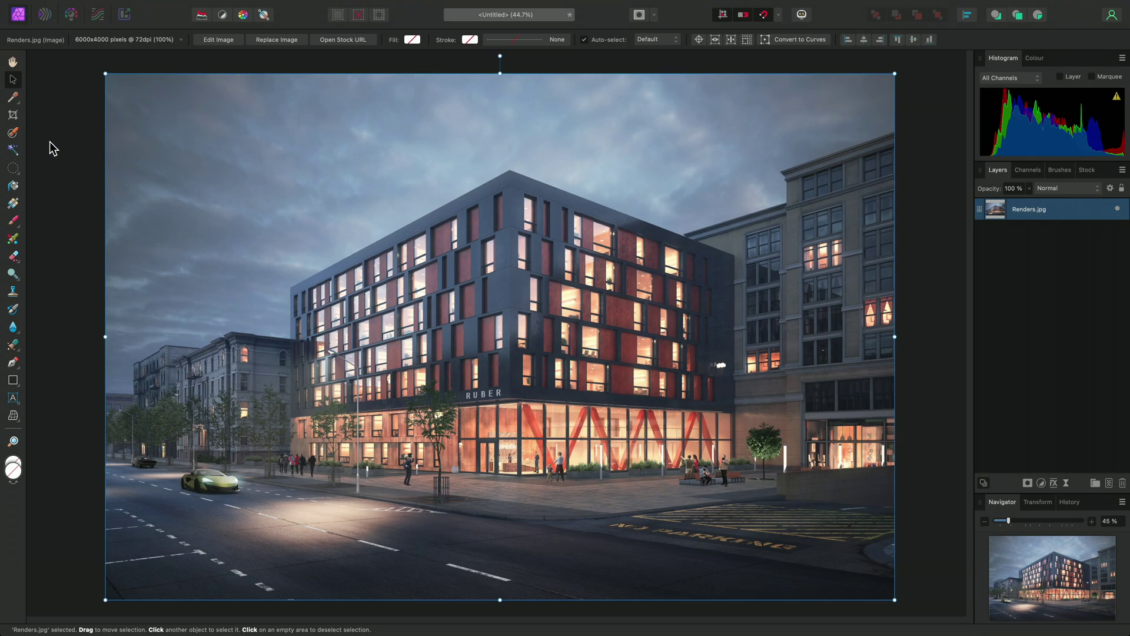
pyautogui.click(13, 133)
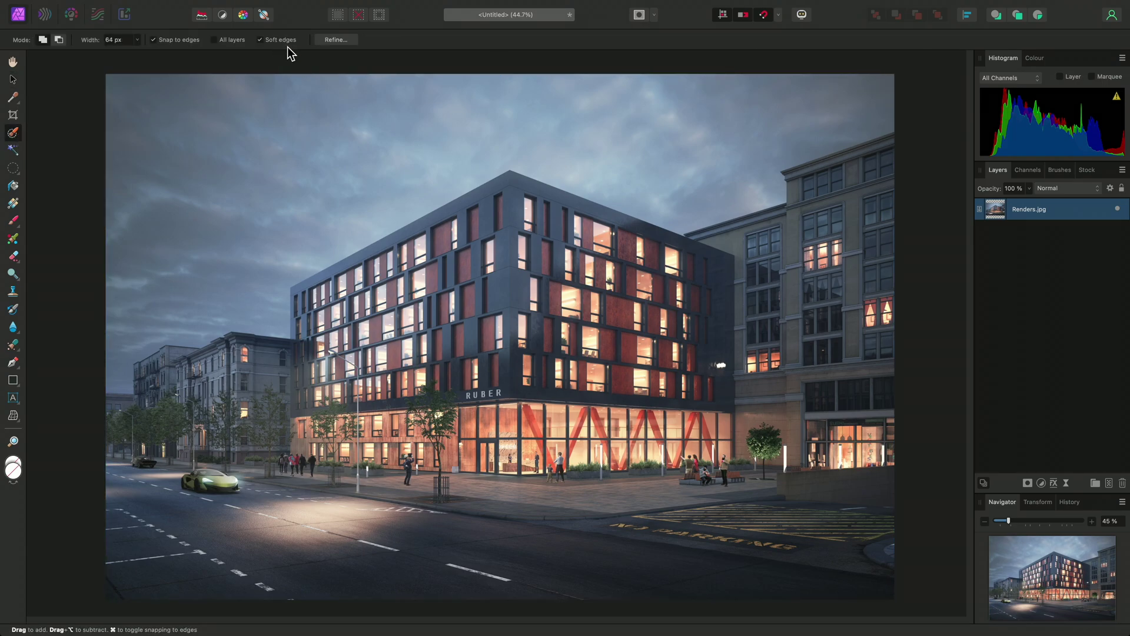
# Brush-select the sky minus the left building, invert it, and mask Renders.jpg to hide the sky.
pyautogui.press(']')
pyautogui.moveTo(678, 157)
pyautogui.mouseDown()
pyautogui.moveTo(783, 120)
pyautogui.moveTo(756, 134)
pyautogui.moveTo(508, 149)
pyautogui.moveTo(519, 109)
pyautogui.moveTo(336, 153)
pyautogui.moveTo(318, 214)
pyautogui.moveTo(279, 143)
pyautogui.moveTo(231, 158)
pyautogui.moveTo(181, 255)
pyautogui.moveTo(261, 262)
pyautogui.moveTo(398, 198)
pyautogui.moveTo(268, 279)
pyautogui.moveTo(261, 301)
pyautogui.moveTo(199, 312)
pyautogui.mouseUp()
pyautogui.scroll(5, 177, 342)
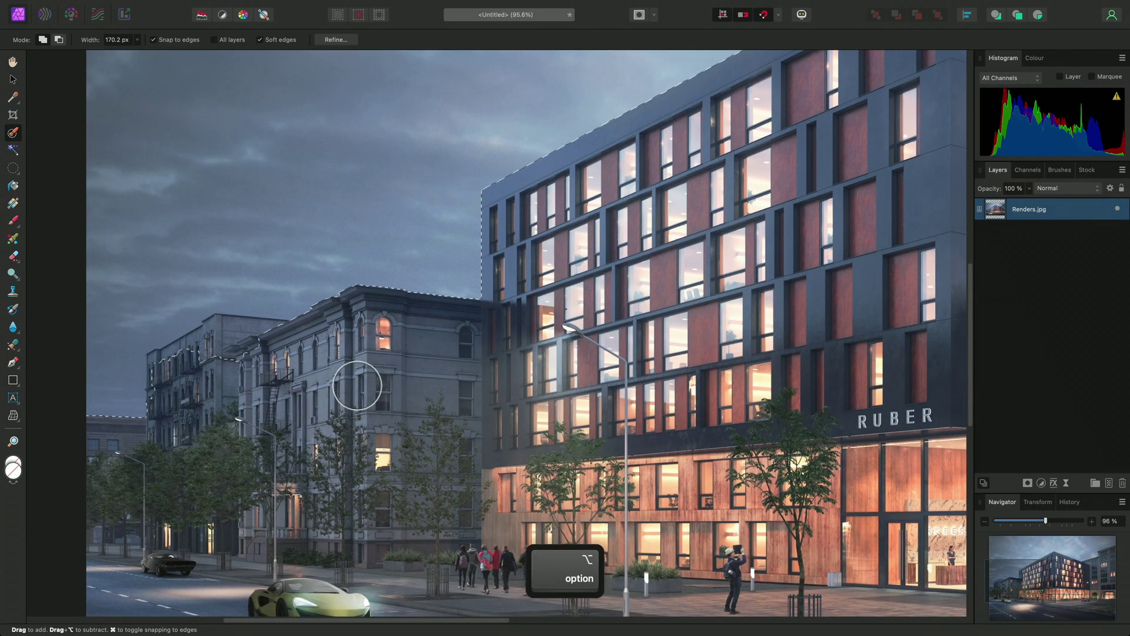
pyautogui.moveTo(239, 351)
pyautogui.mouseDown()
pyautogui.moveTo(174, 386)
pyautogui.moveTo(178, 376)
pyautogui.mouseUp()
pyautogui.press('super+0')
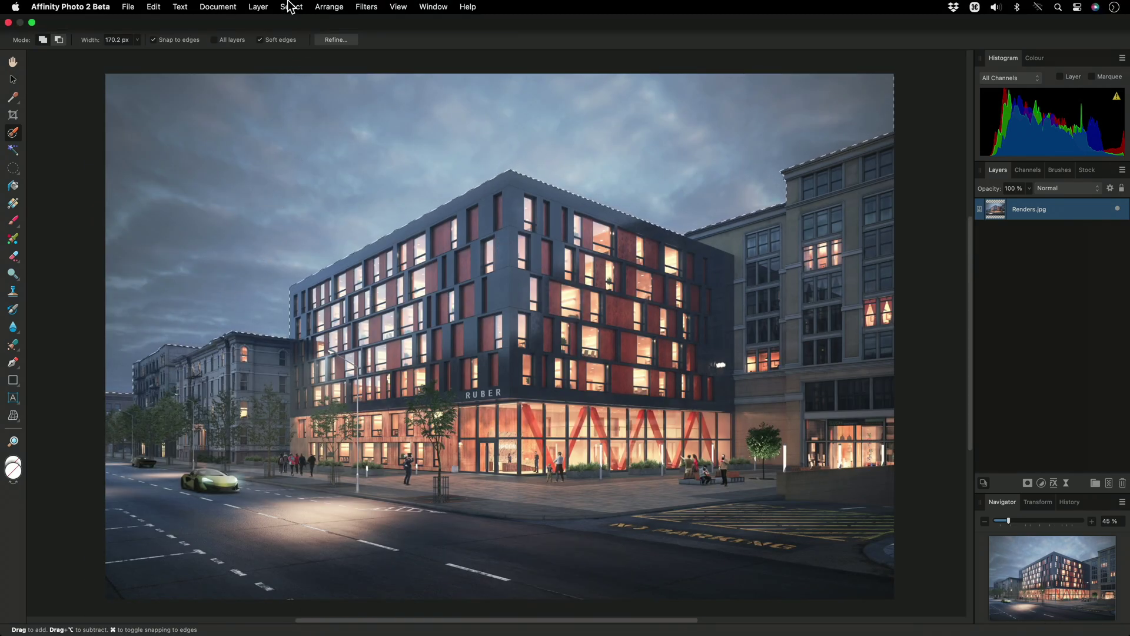
pyautogui.click(292, 6)
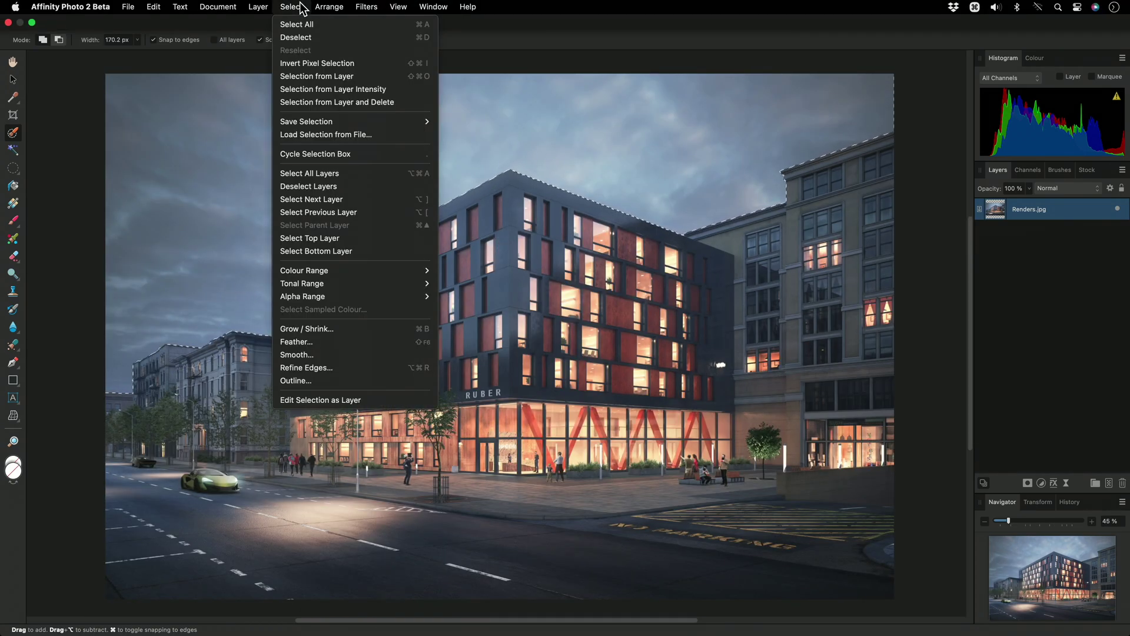
pyautogui.click(384, 64)
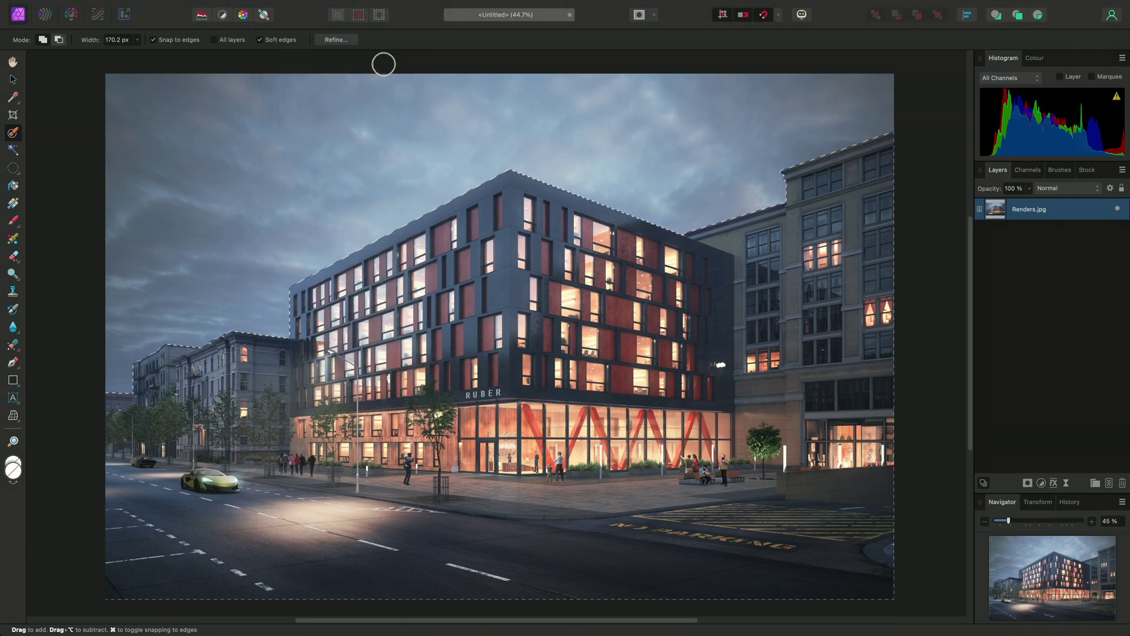
pyautogui.click(1028, 483)
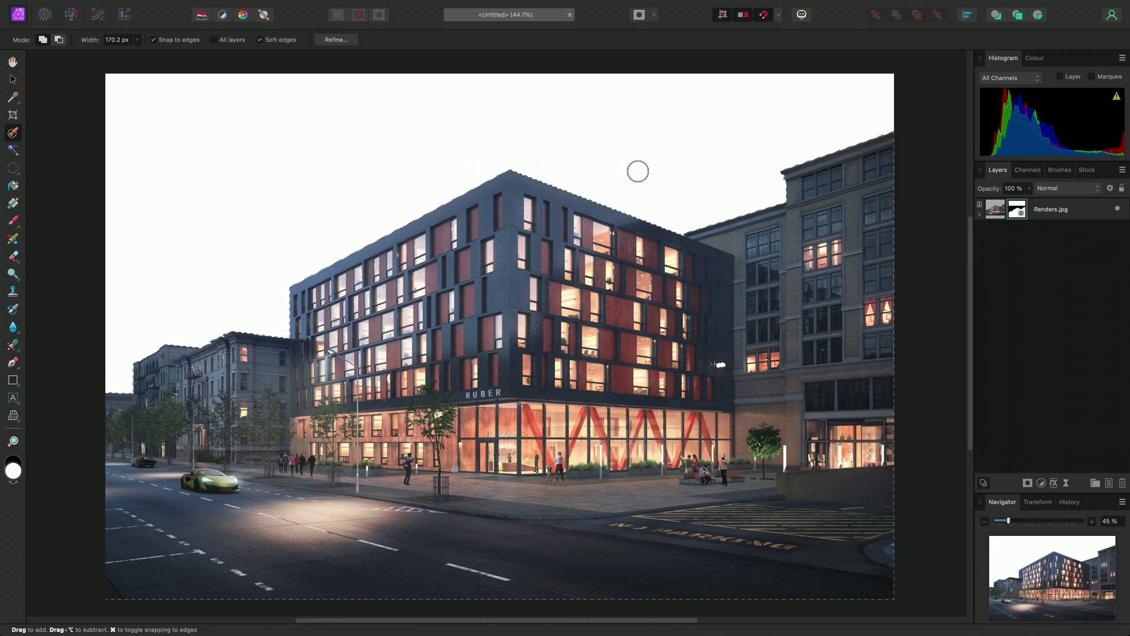
pyautogui.press('super+d')
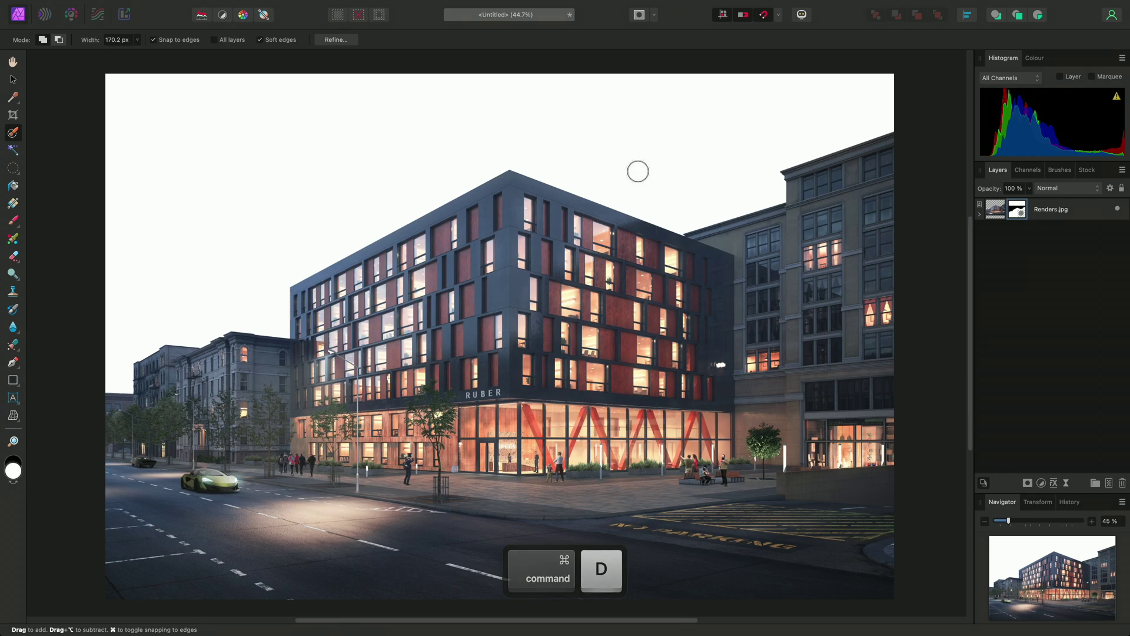
# Drop the Moody Sky 12.tiff photo from OpenAsset onto the Affinity Photo canvas as a new layer.
pyautogui.press('super+Tab')
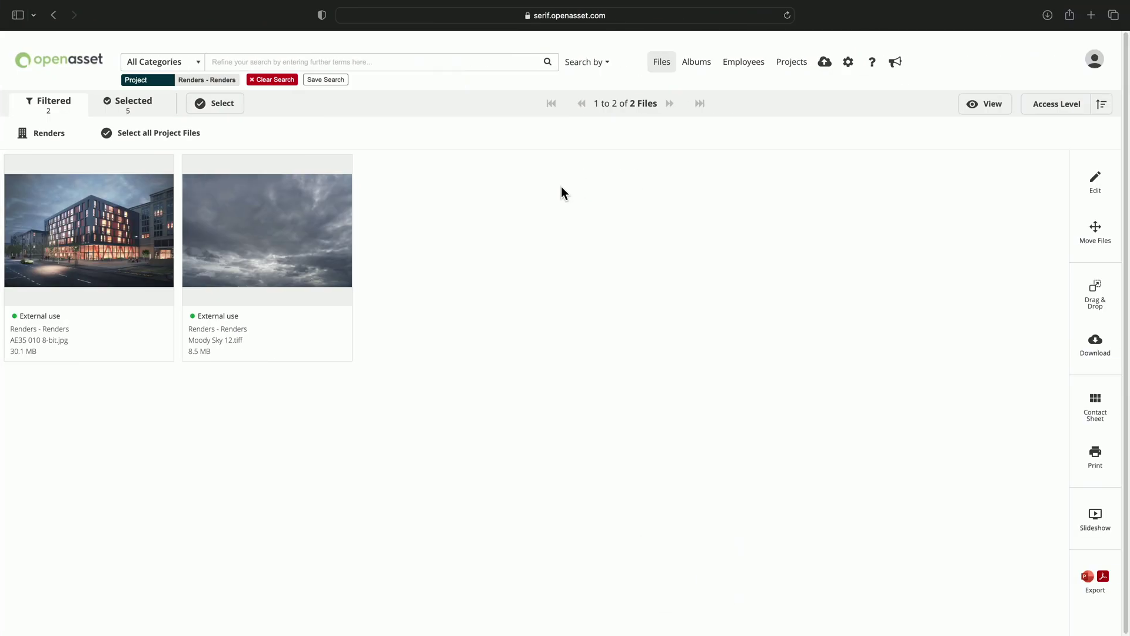
pyautogui.moveTo(343, 165); pyautogui.dragTo(534, 278)
pyautogui.press('super+Tab')
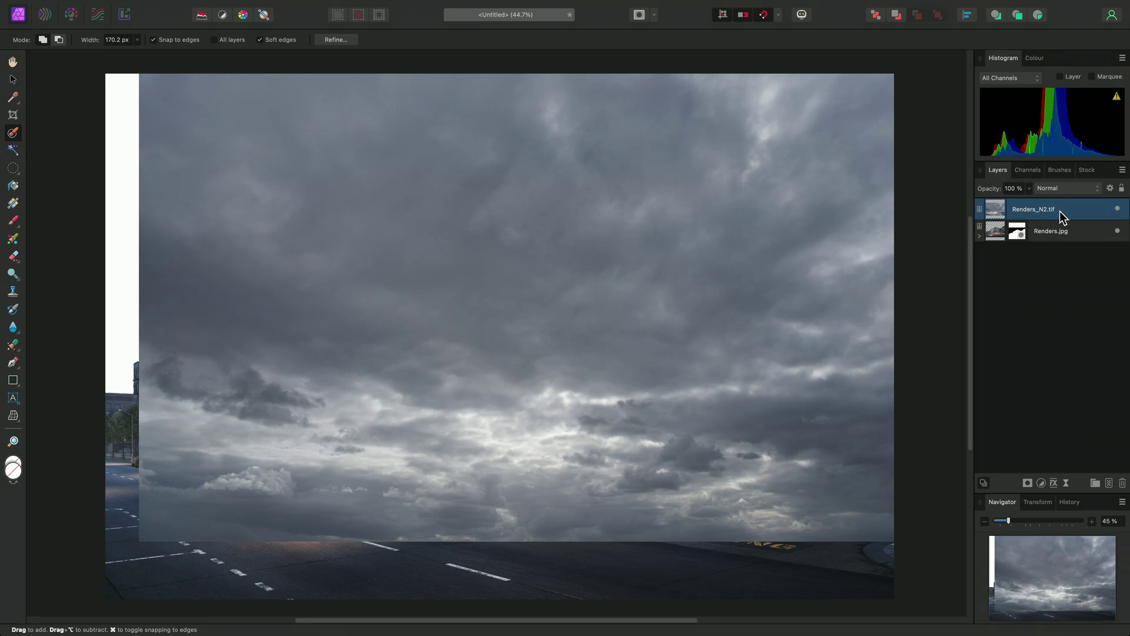
# Place the sky layer below Renders.jpg and move it up to fill the top.
pyautogui.moveTo(1075, 207); pyautogui.dragTo(1058, 239)
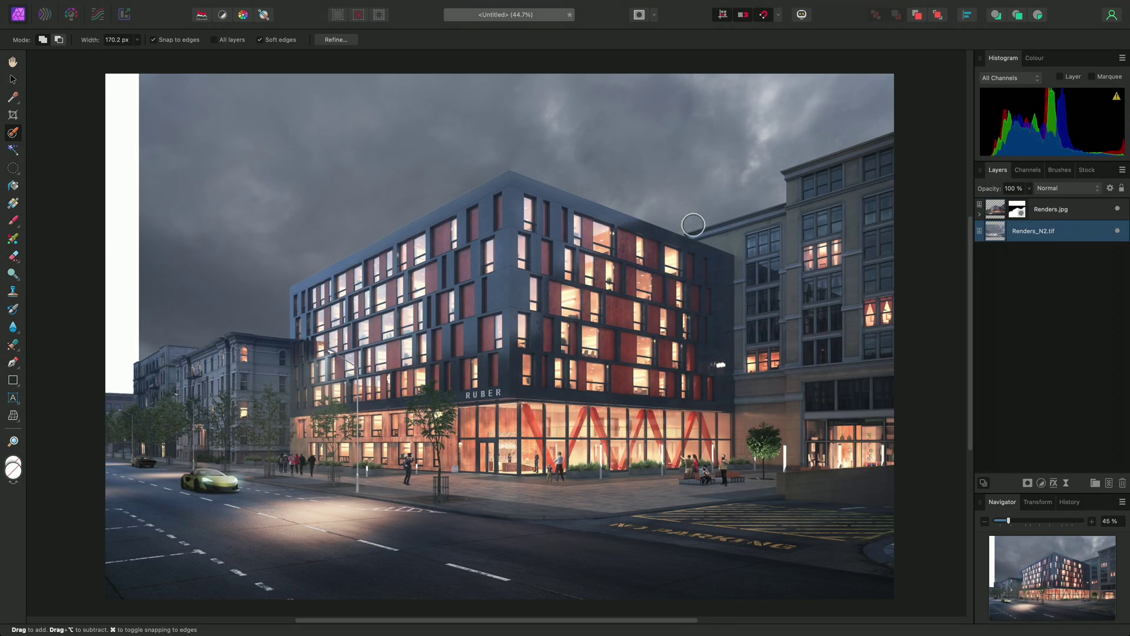
pyautogui.press('v')
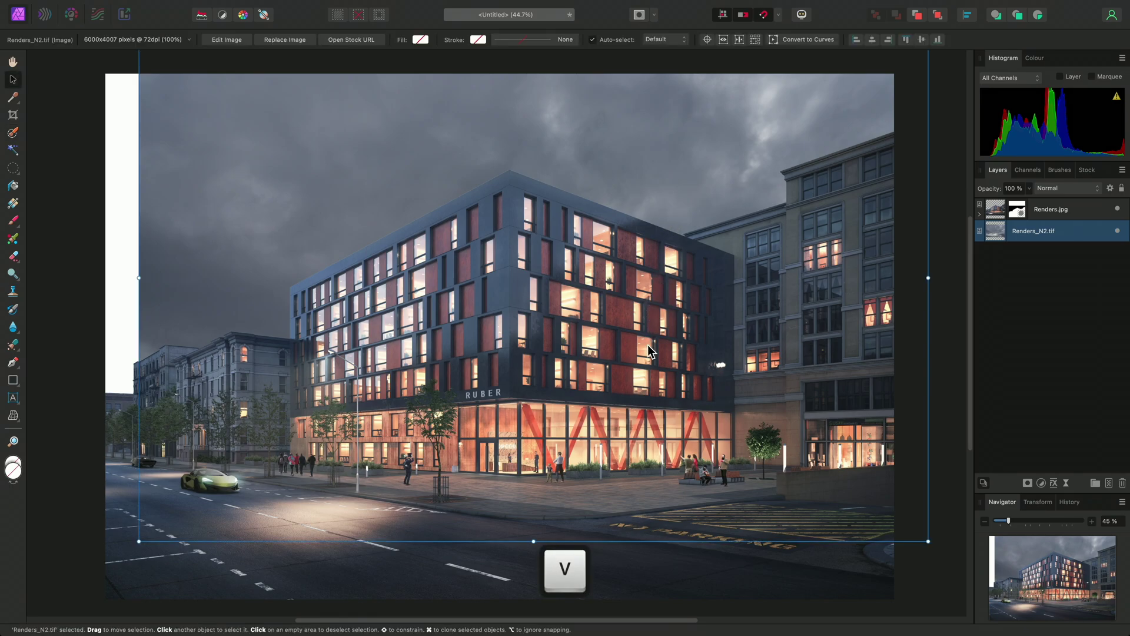
pyautogui.moveTo(648, 349); pyautogui.dragTo(613, 215)
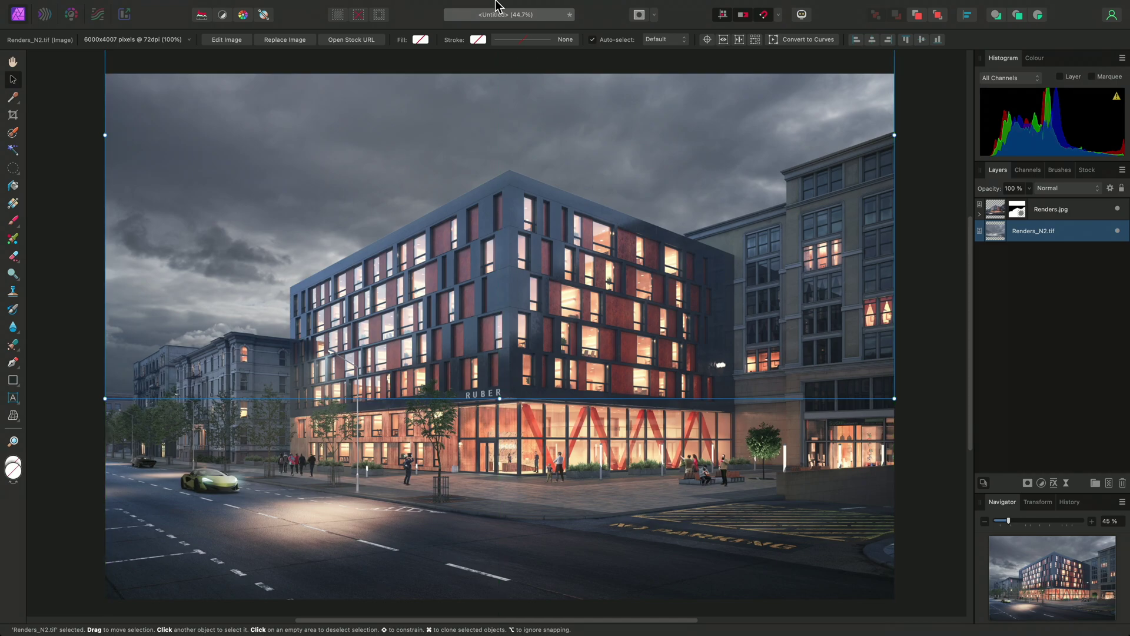
# Add a Brightness/Contrast adjustment with brightness raised to 37%.
pyautogui.moveTo(387, 4)
pyautogui.click(258, 6)
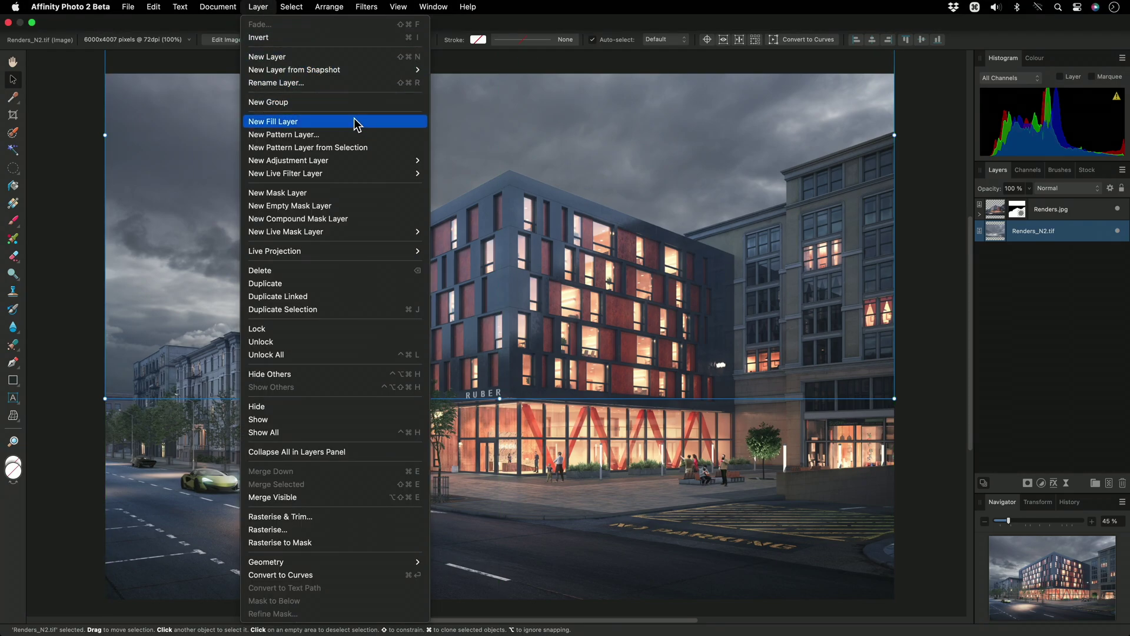
pyautogui.moveTo(368, 162)
pyautogui.click(520, 201)
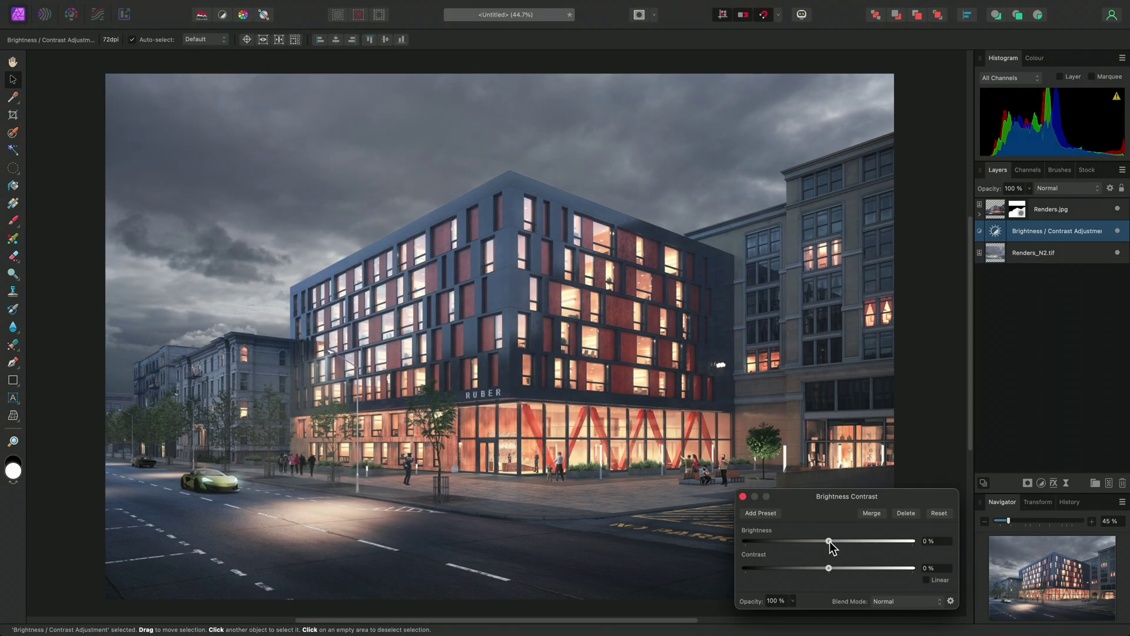
pyautogui.moveTo(828, 540); pyautogui.dragTo(862, 569)
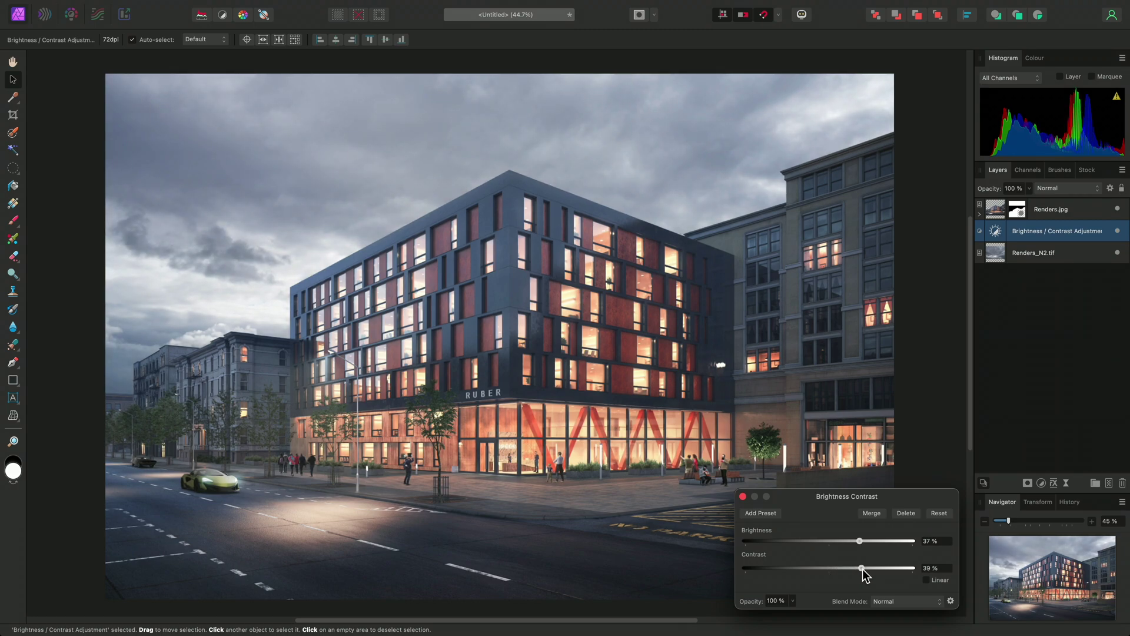
pyautogui.click(743, 497)
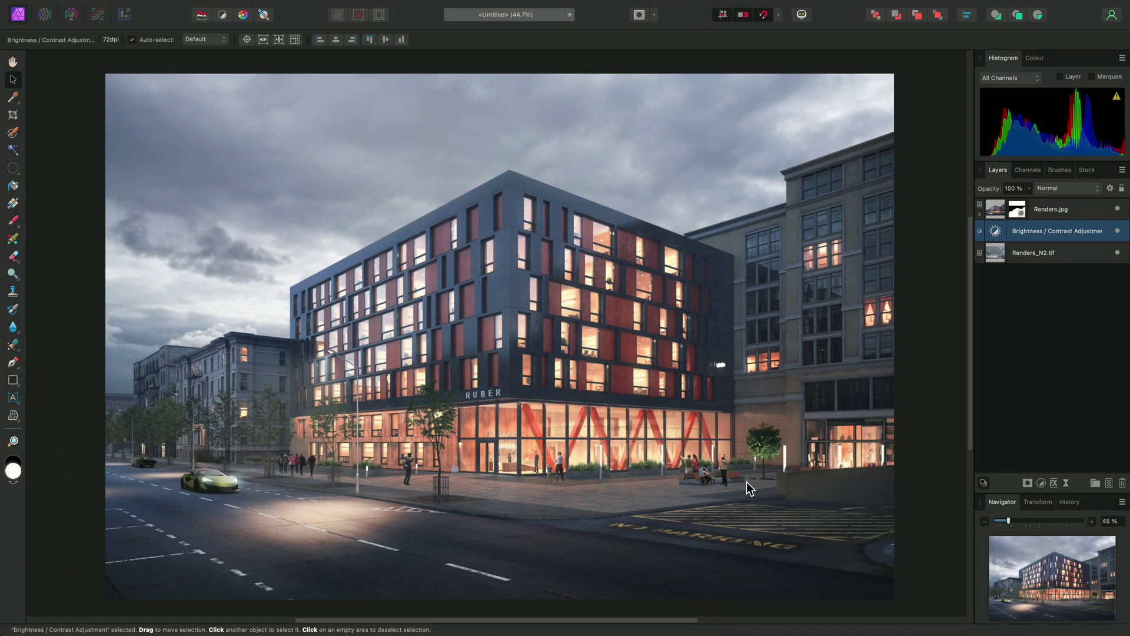
# Add a Colour Balance adjustment: midtones red 29%, yellow/blue -32%; shadows red 21%.
pyautogui.click(1077, 212)
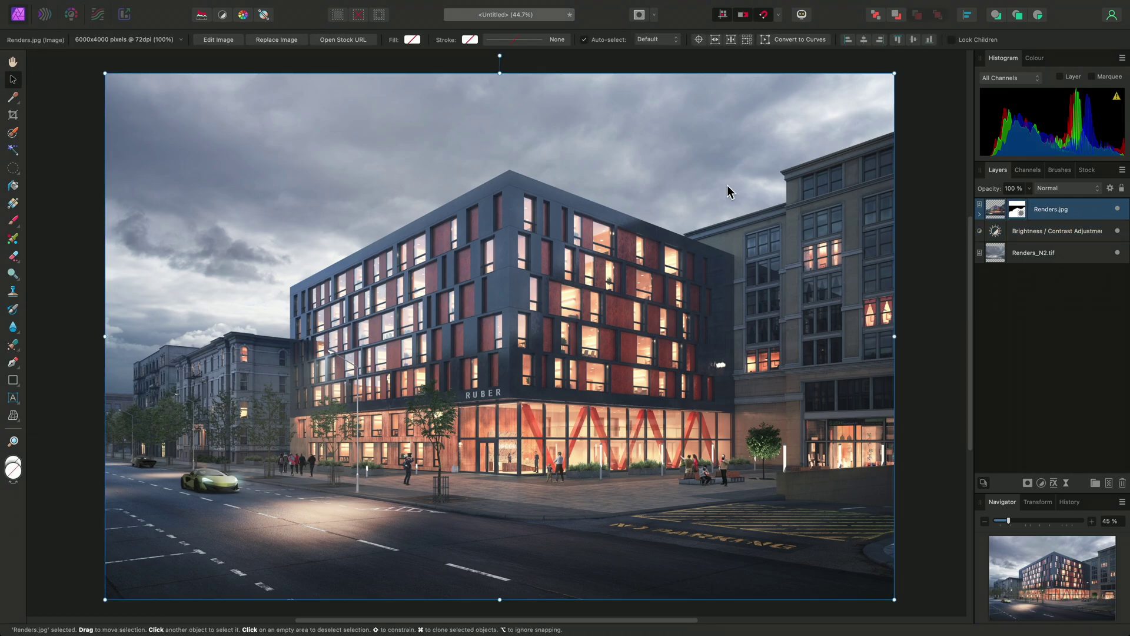
pyautogui.moveTo(467, 4)
pyautogui.click(258, 7)
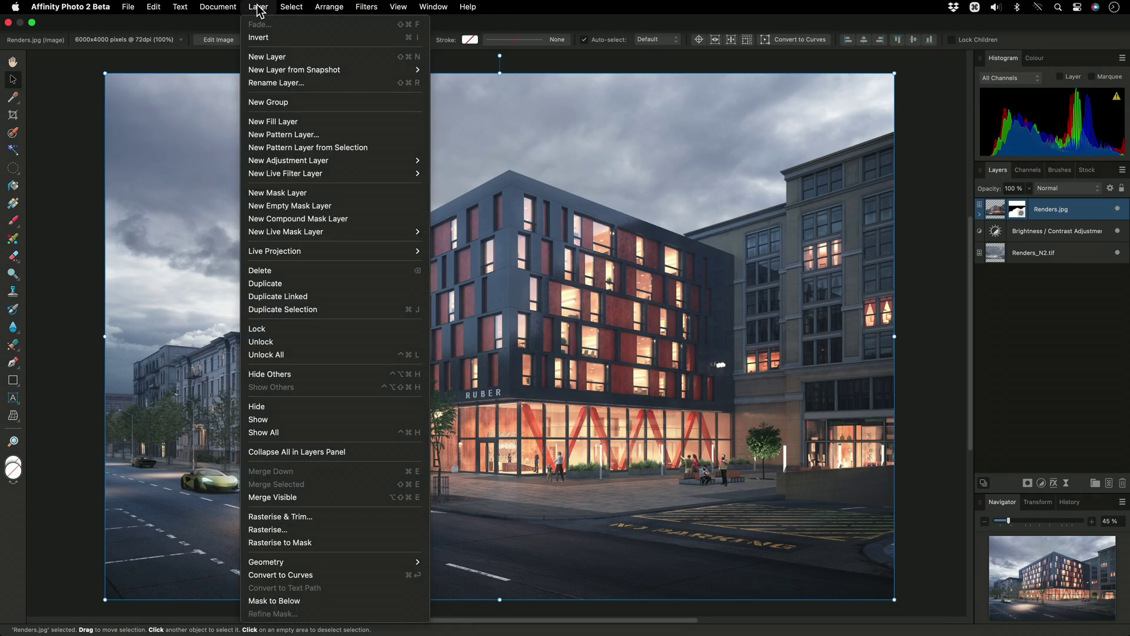
pyautogui.moveTo(360, 165)
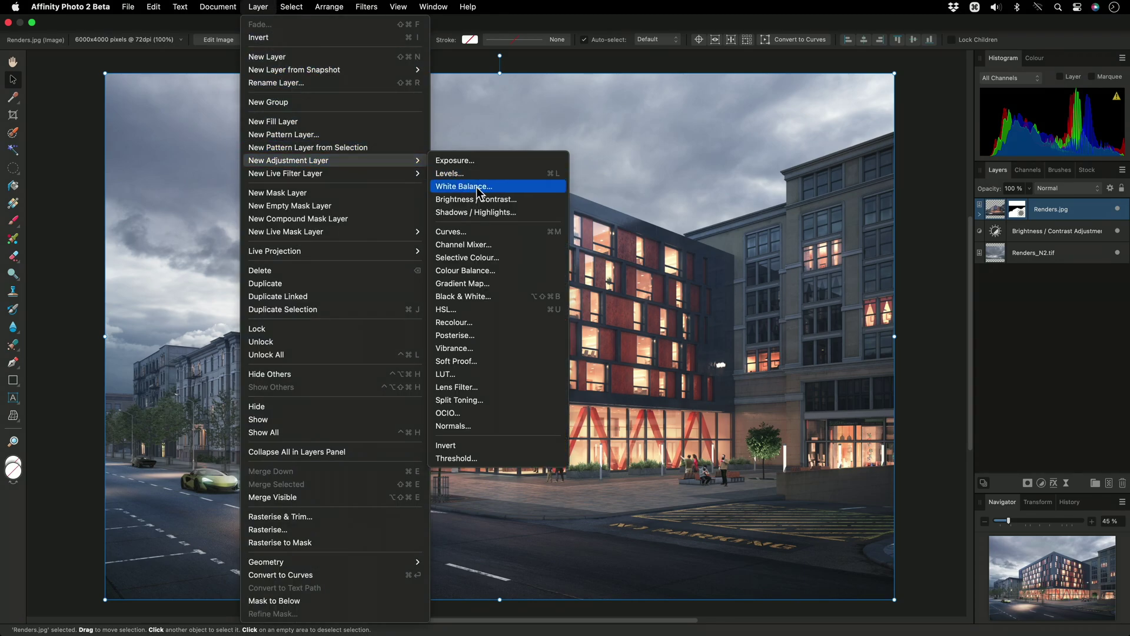
pyautogui.click(512, 271)
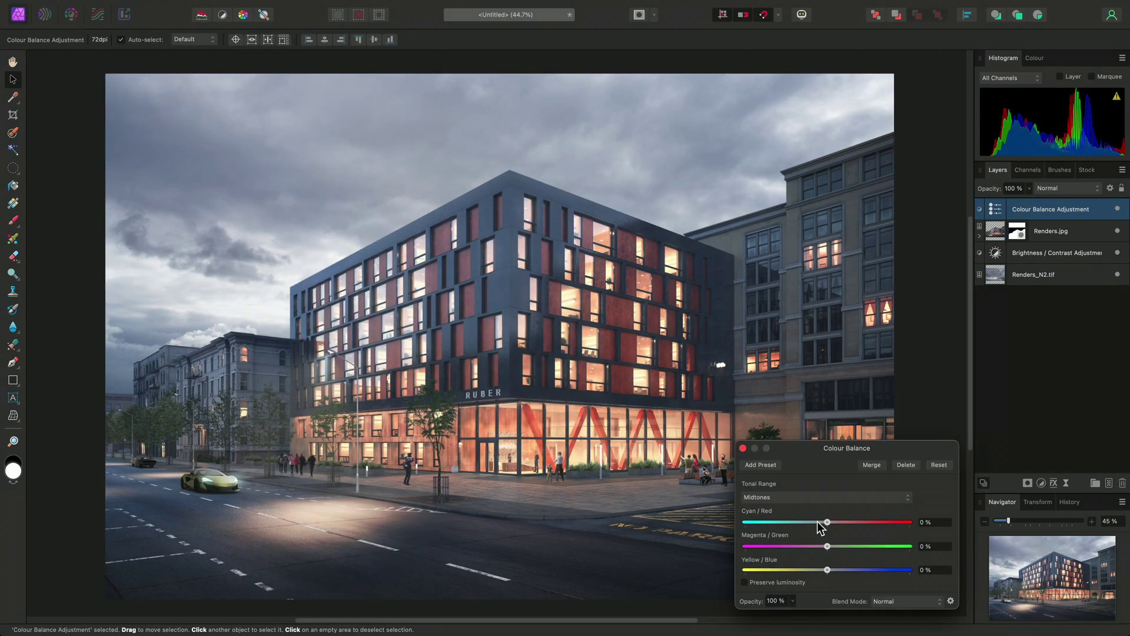
pyautogui.moveTo(827, 521); pyautogui.dragTo(851, 522)
pyautogui.moveTo(827, 570); pyautogui.dragTo(801, 570)
pyautogui.click(812, 497)
pyautogui.click(806, 487)
pyautogui.moveTo(827, 522); pyautogui.dragTo(844, 522)
pyautogui.moveTo(828, 570); pyautogui.dragTo(826, 571)
pyautogui.click(743, 448)
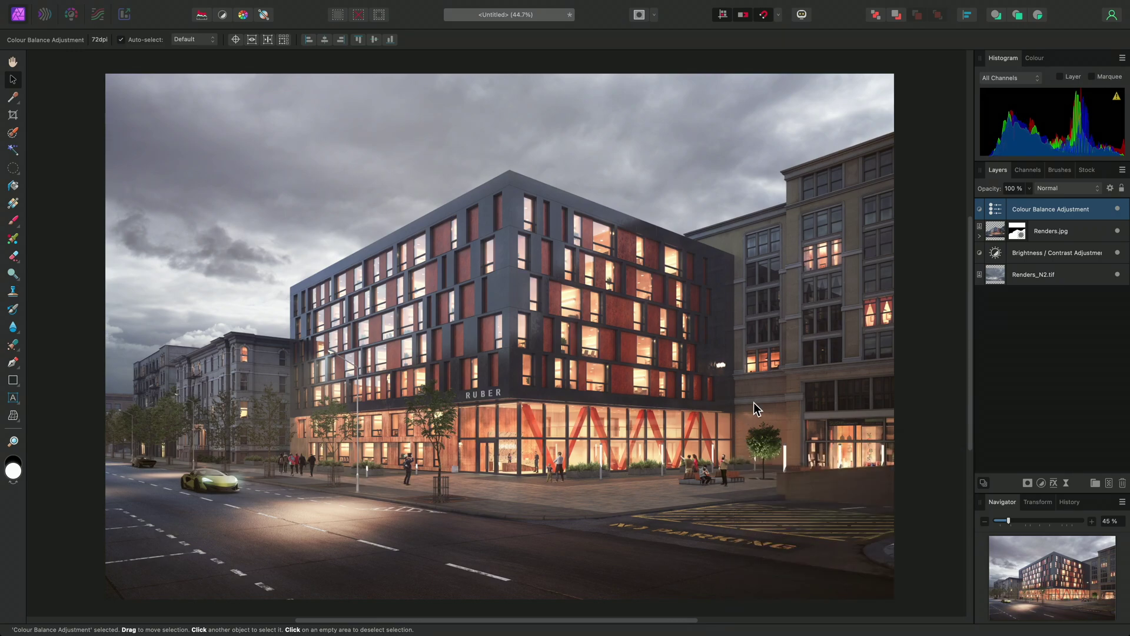
# Add a Live Perspective filter to Renders.jpg, raising the top-right corner to correct perspective.
pyautogui.click(1041, 233)
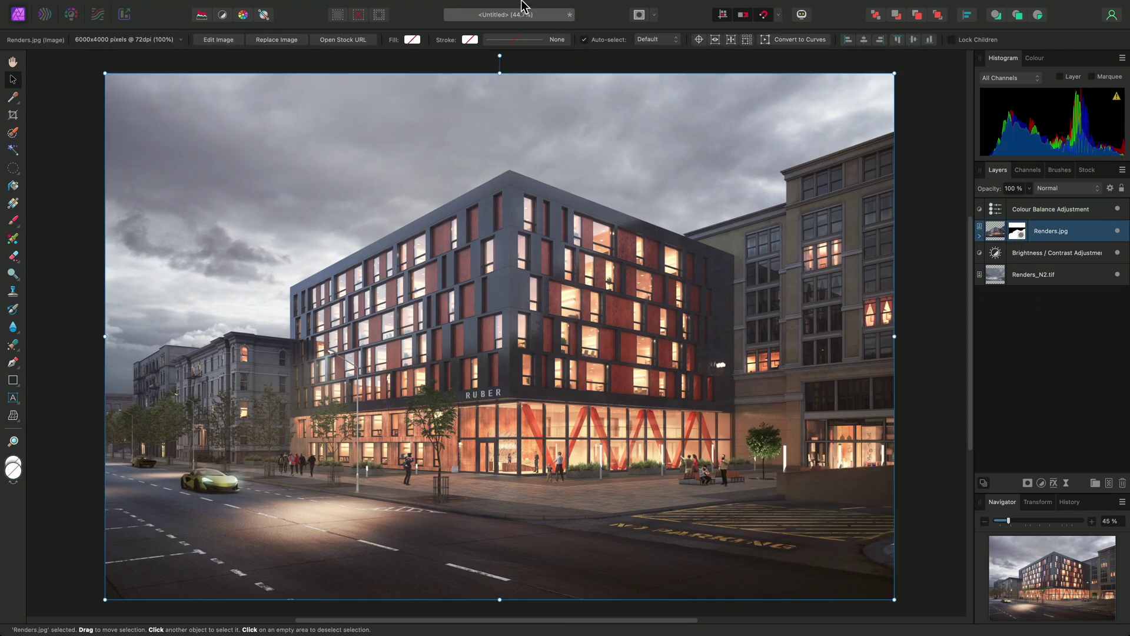
pyautogui.click(258, 7)
pyautogui.moveTo(361, 173)
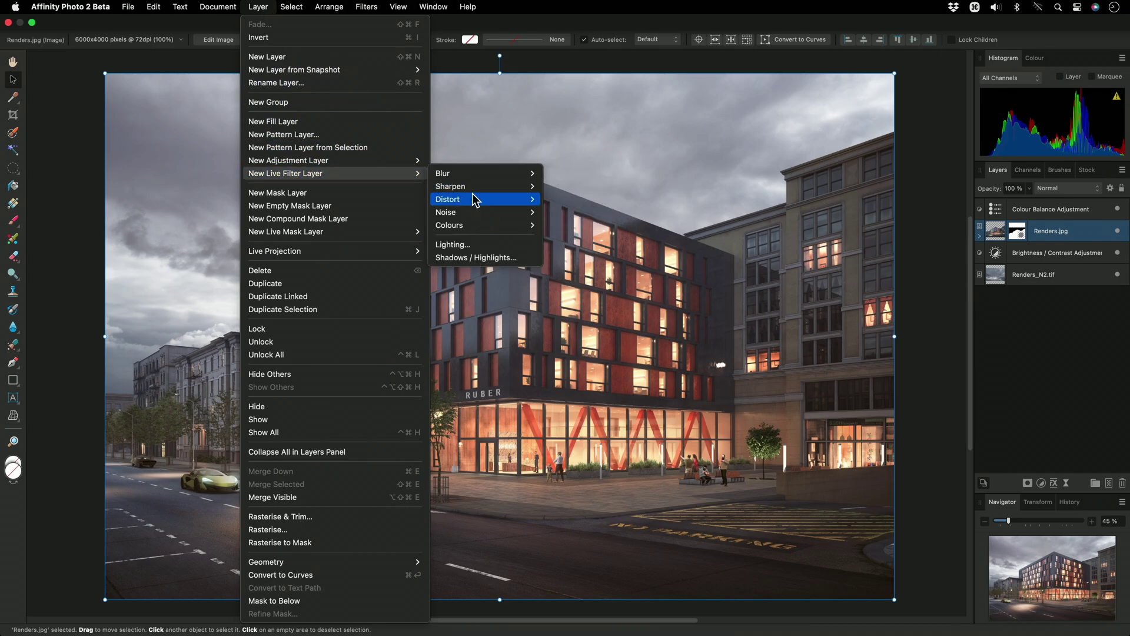
pyautogui.moveTo(474, 199)
pyautogui.click(603, 281)
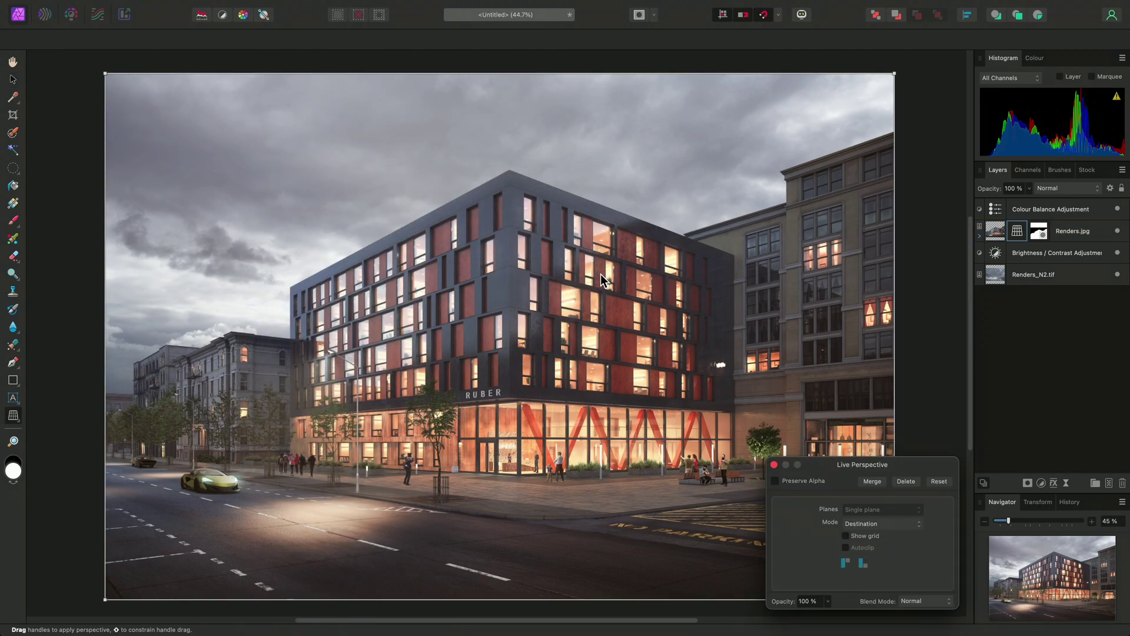
pyautogui.scroll(-3, 597, 303)
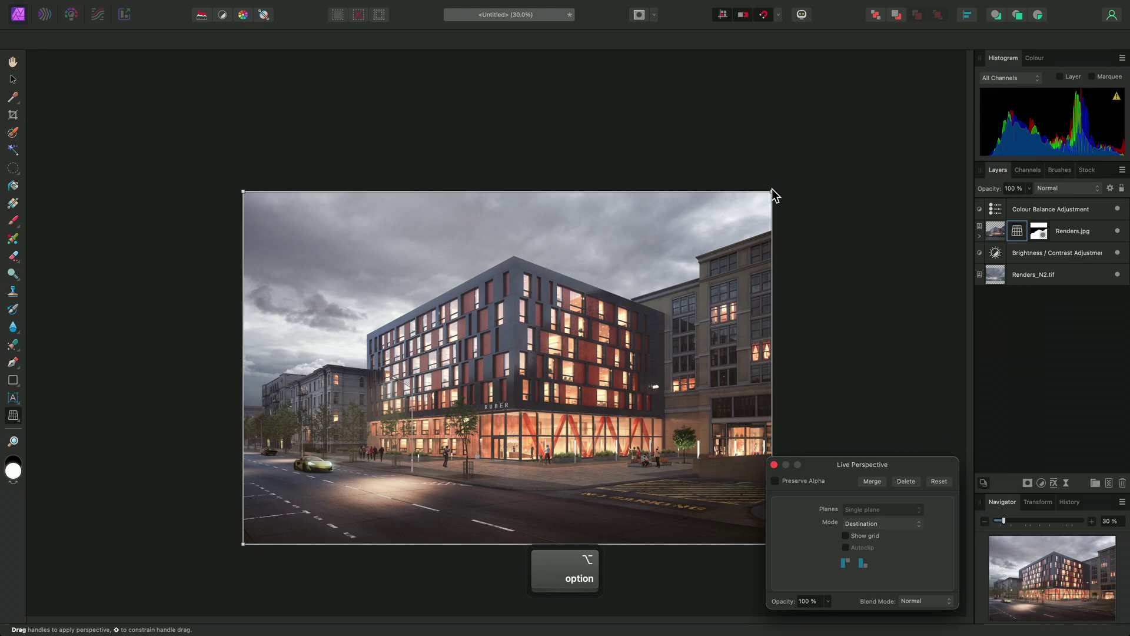
pyautogui.moveTo(772, 190); pyautogui.dragTo(772, 173)
pyautogui.press('Return')
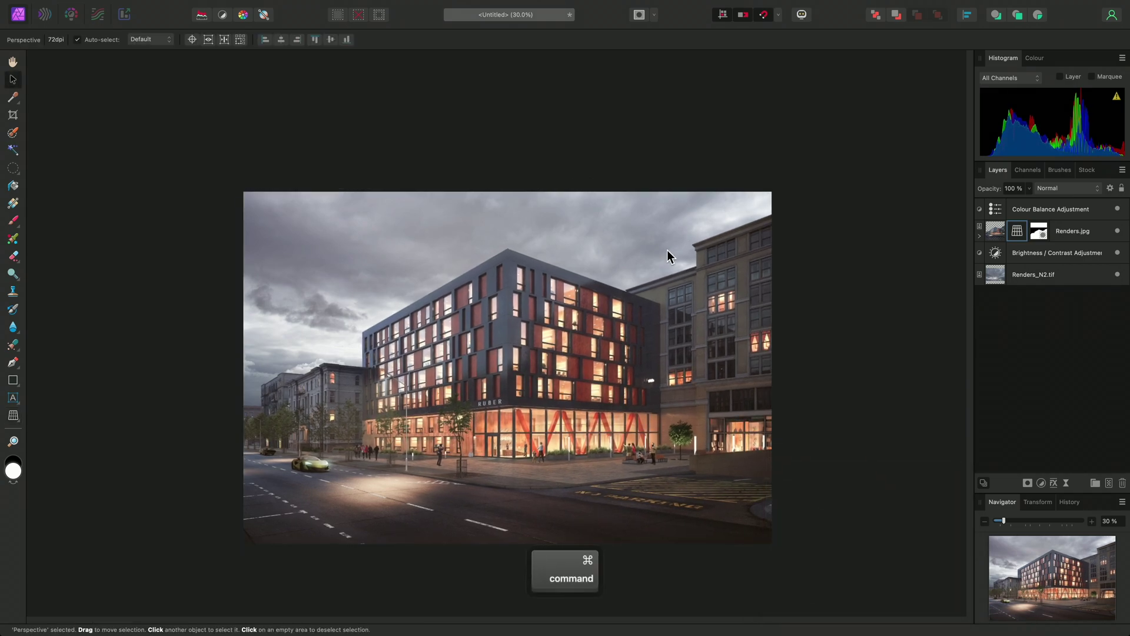
pyautogui.press('super+0')
pyautogui.moveTo(530, 2)
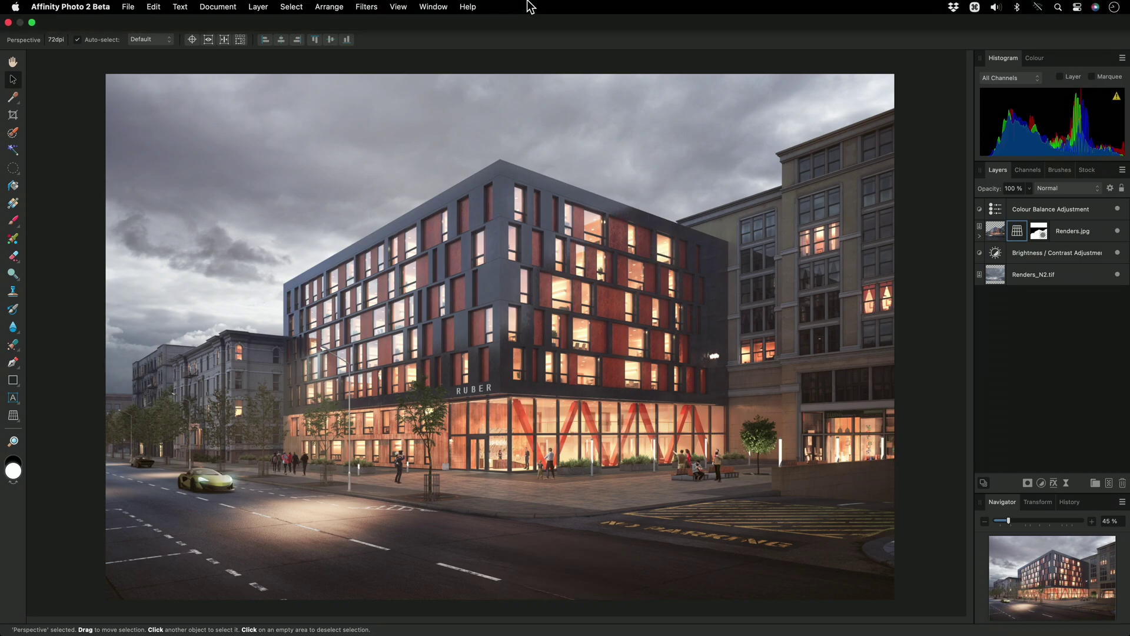
pyautogui.click(433, 7)
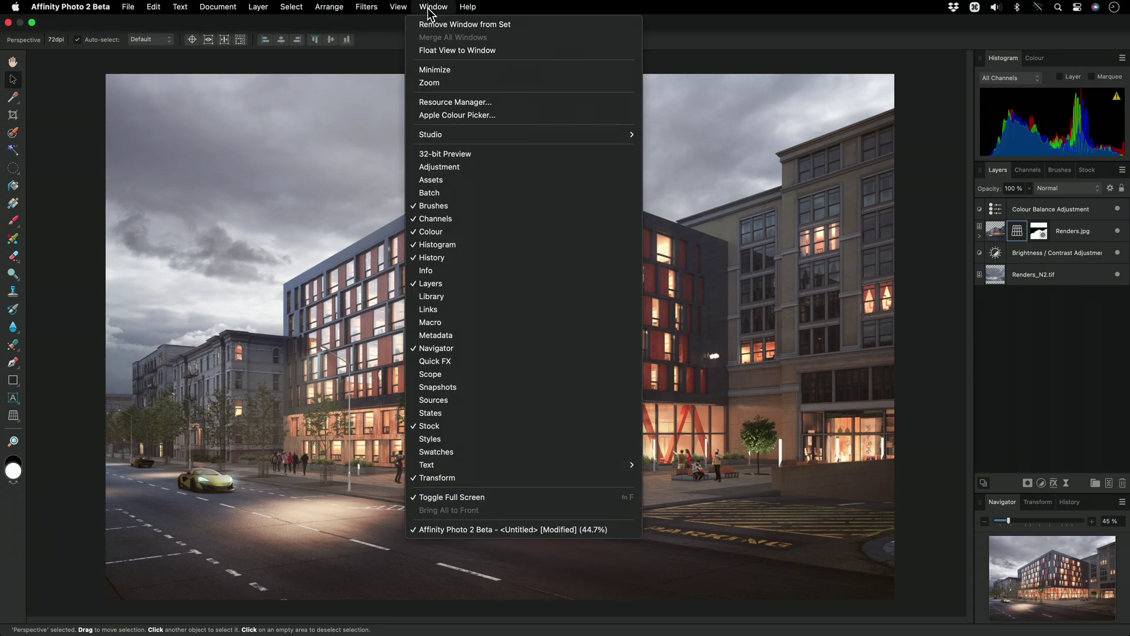
pyautogui.click(503, 101)
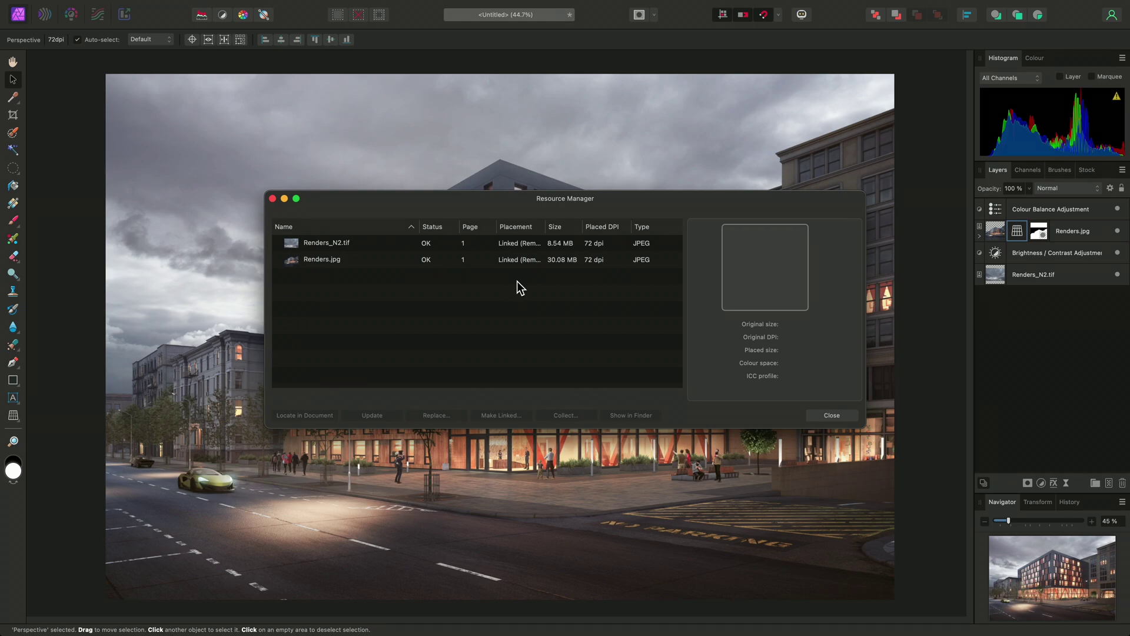
pyautogui.click(479, 260)
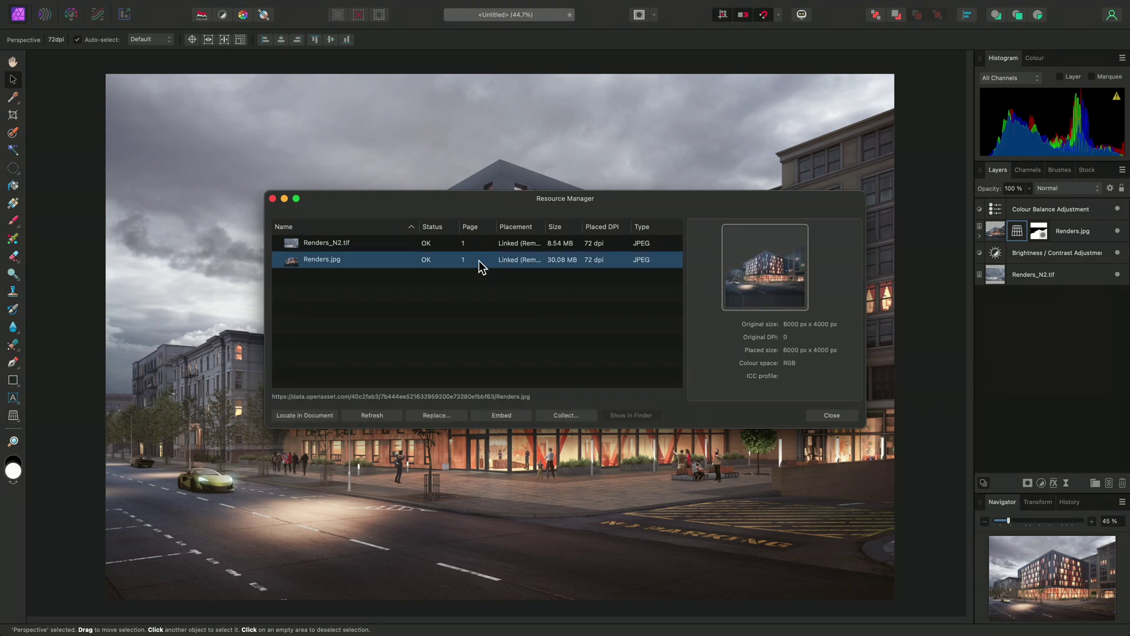
pyautogui.click(980, 235)
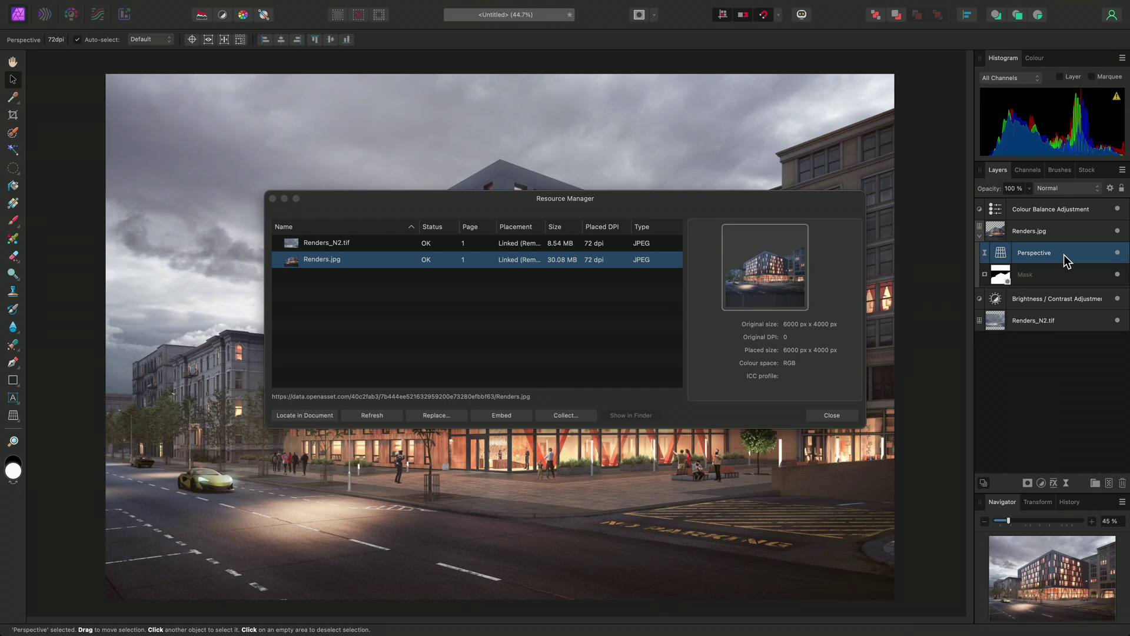
pyautogui.click(836, 415)
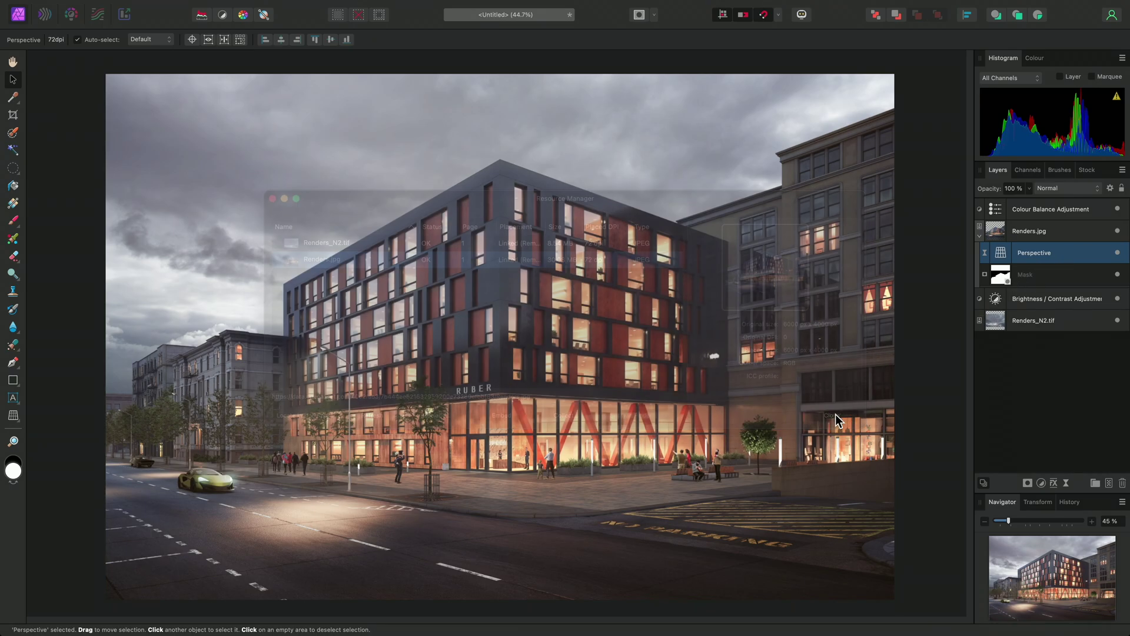